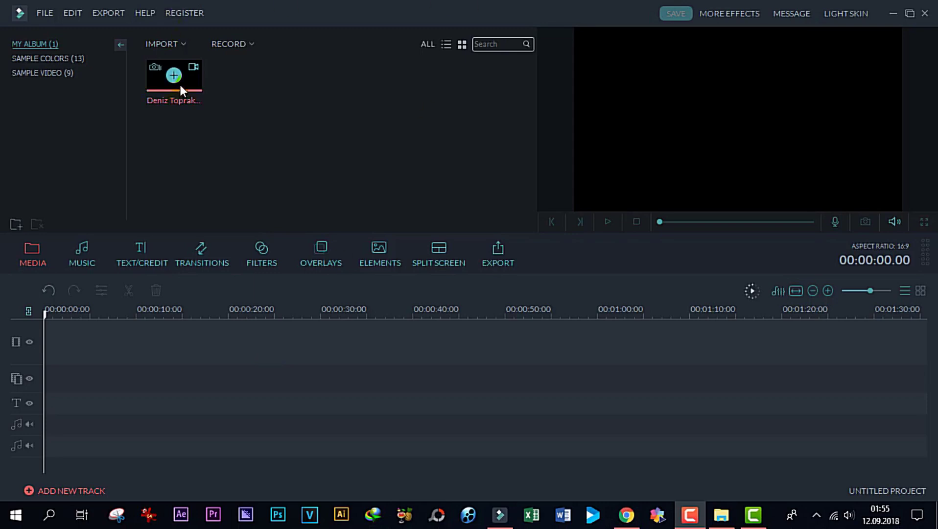
Delete the existing video clip from My Album
click(194, 86)
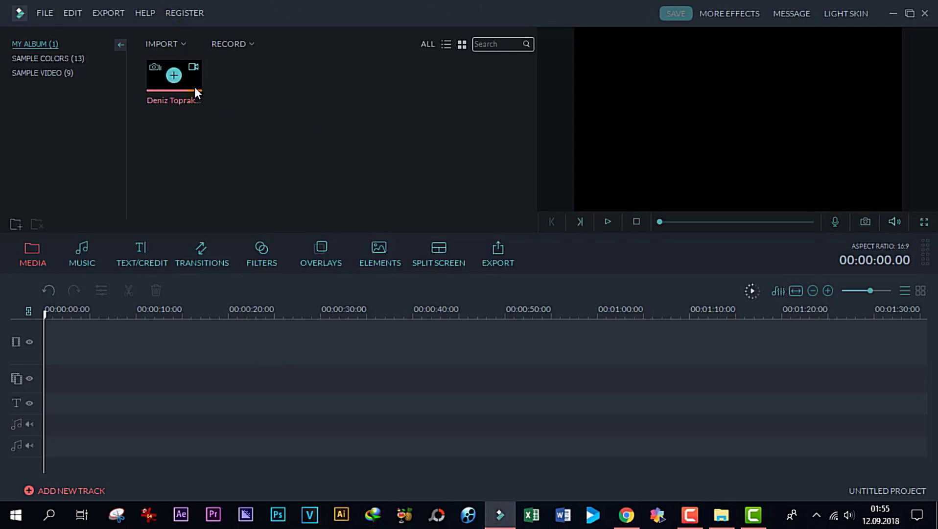
key(Delete)
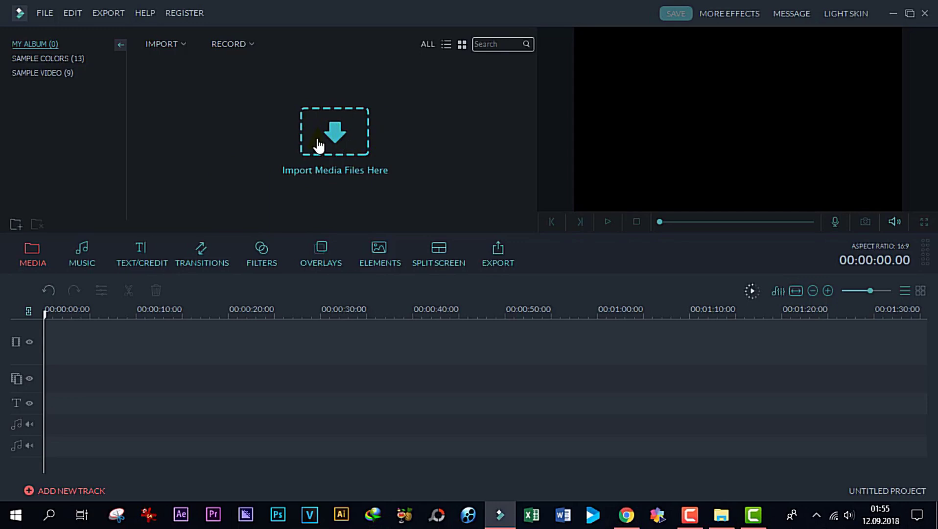
Import the video "Deniz Toprak - Sarıl Bana - Yeni Klip" from the Videolar folder into the media album
click(349, 142)
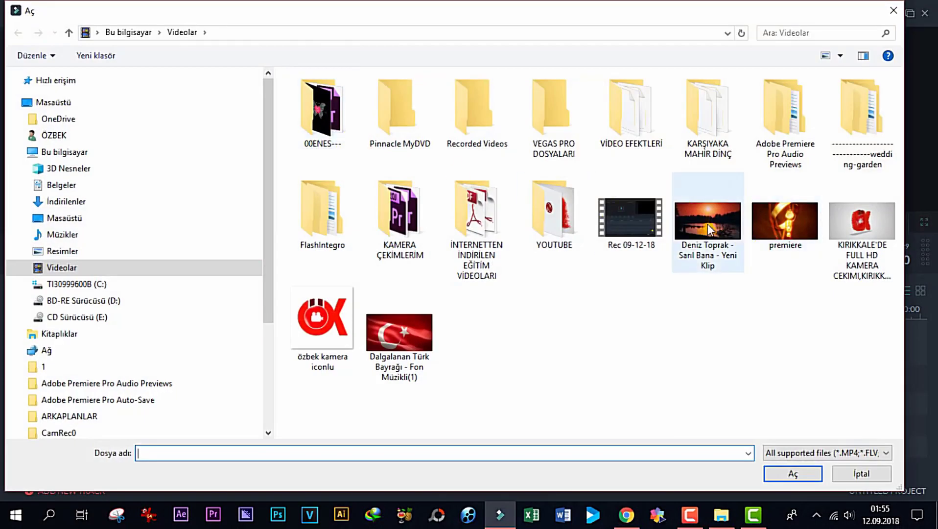
click(861, 473)
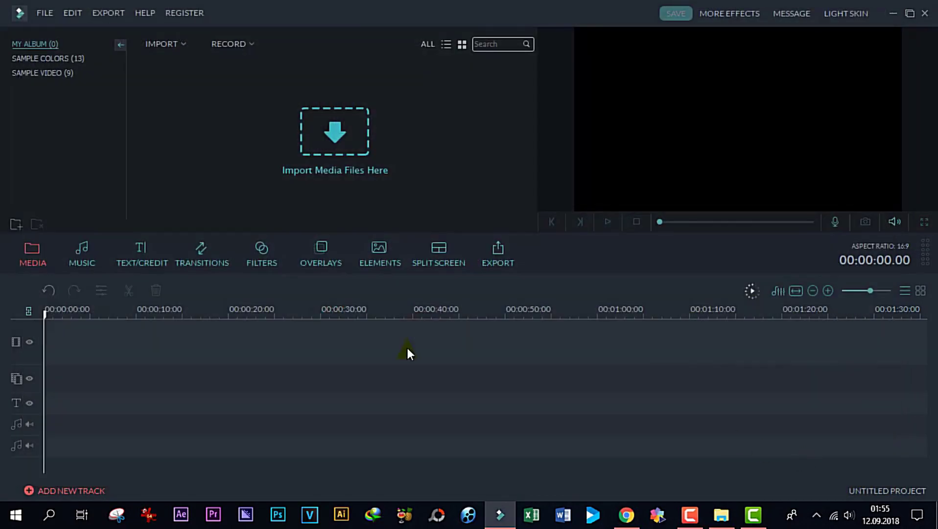
click(43, 13)
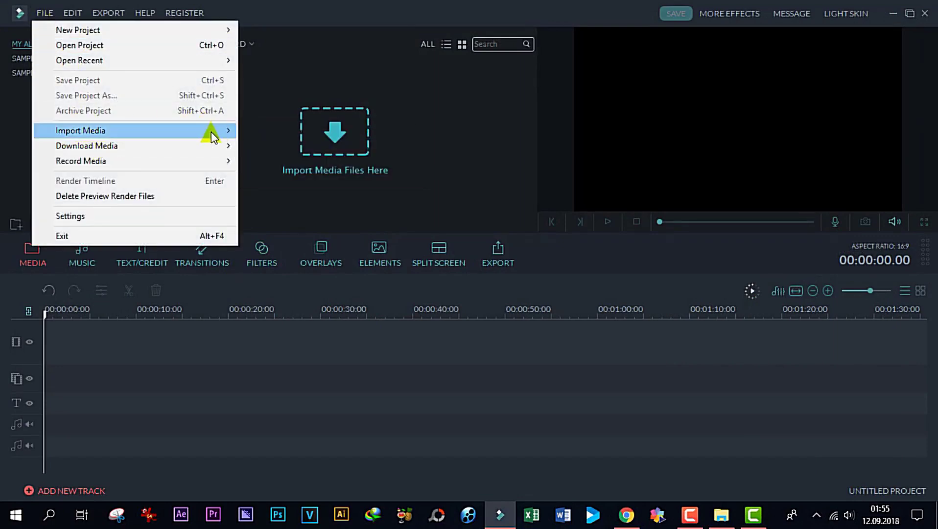
mouse_move(211, 131)
click(281, 129)
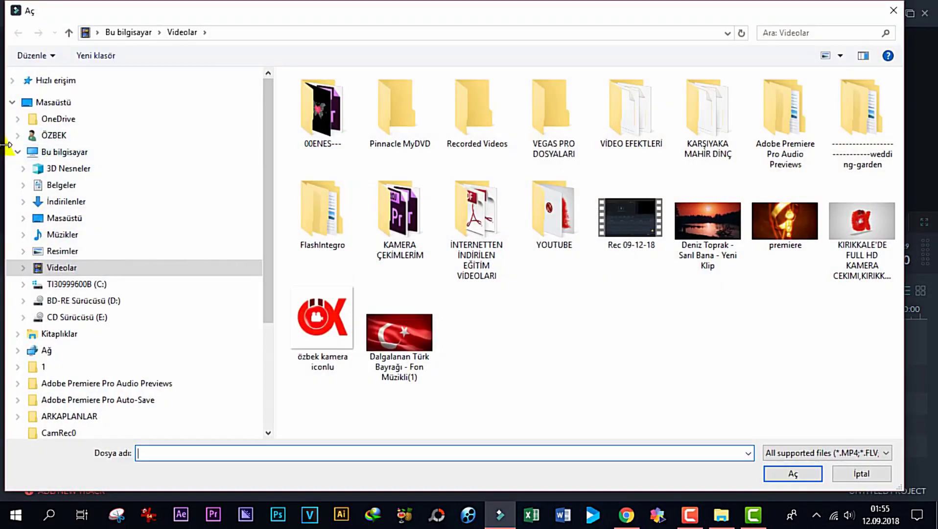
click(705, 226)
click(776, 471)
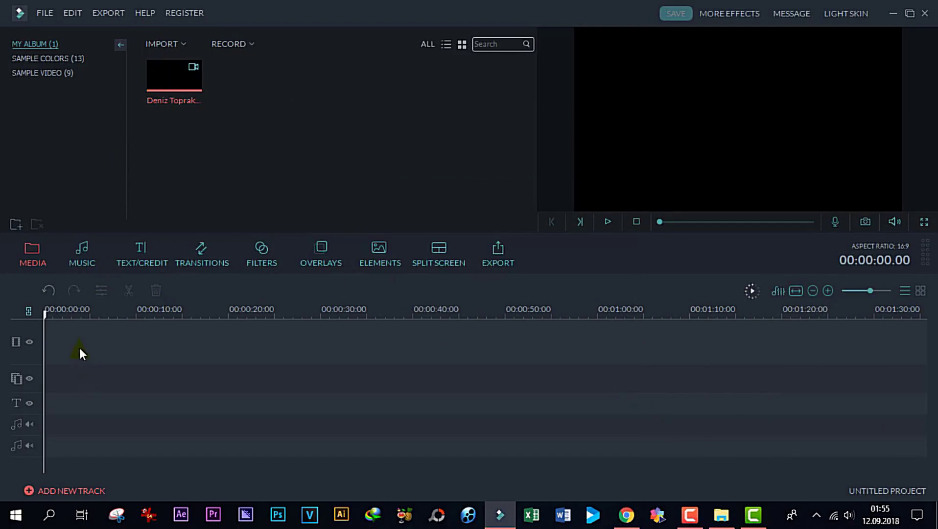
Add the imported clip to the project at the start of the main video track
drag(154, 82, 408, 466)
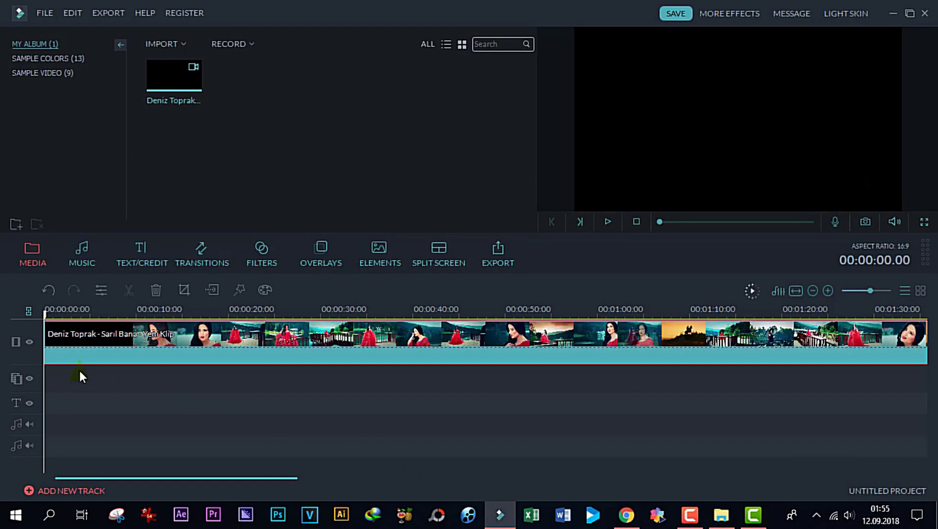
click(47, 291)
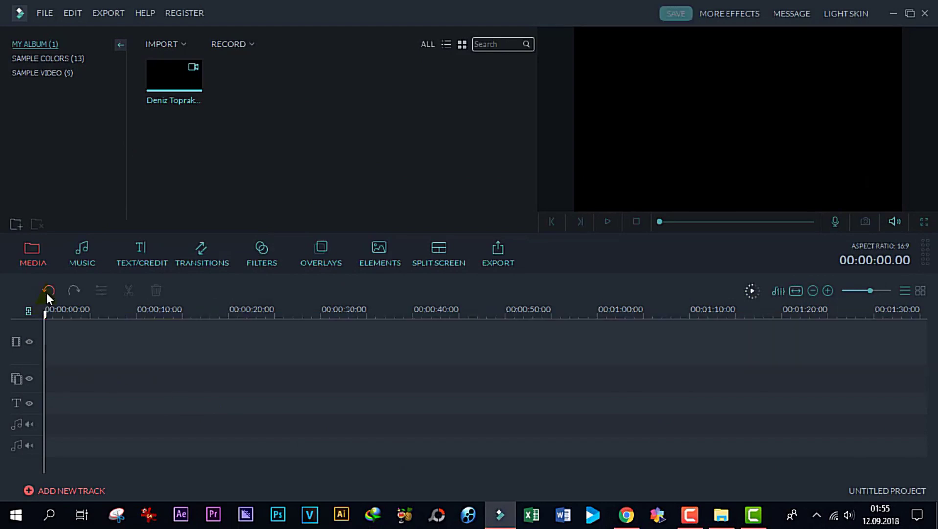
right_click(153, 85)
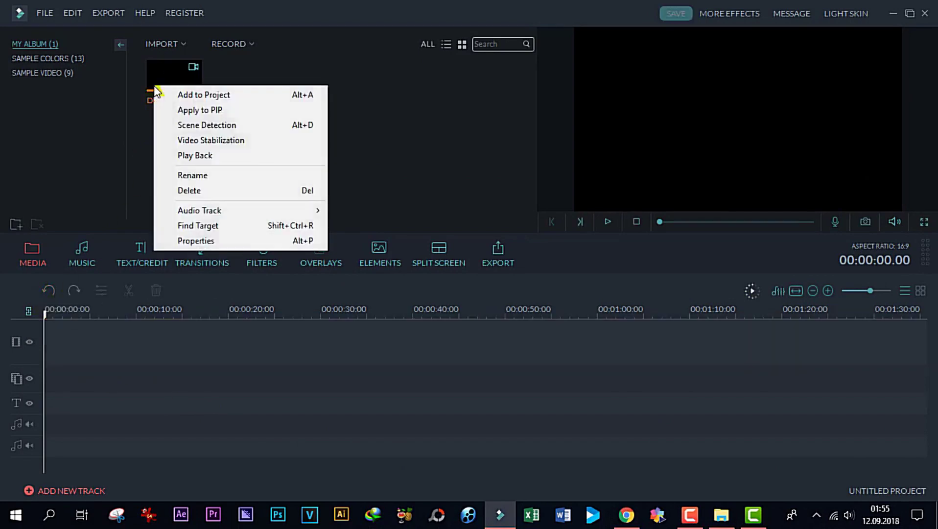
click(189, 95)
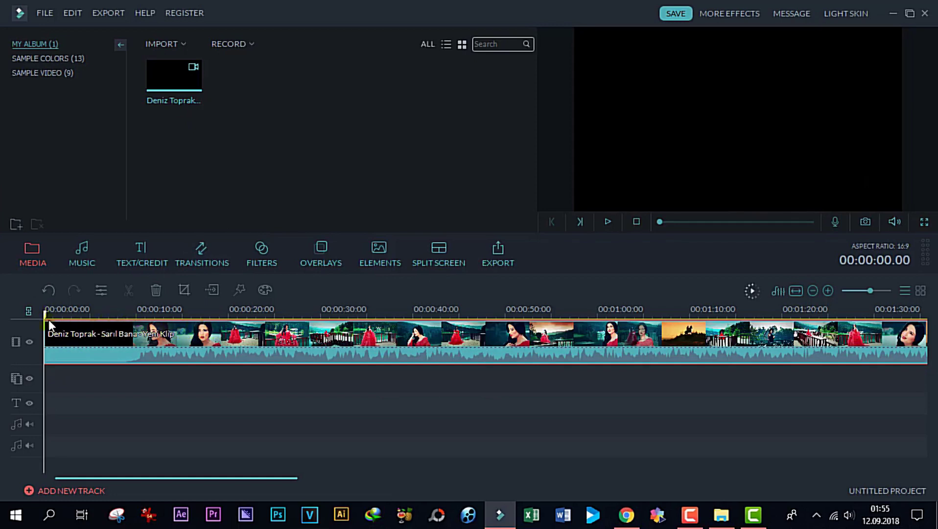
Split the timeline clip at 00:00:16.12 and again at 00:00:25.00
drag(47, 315, 196, 333)
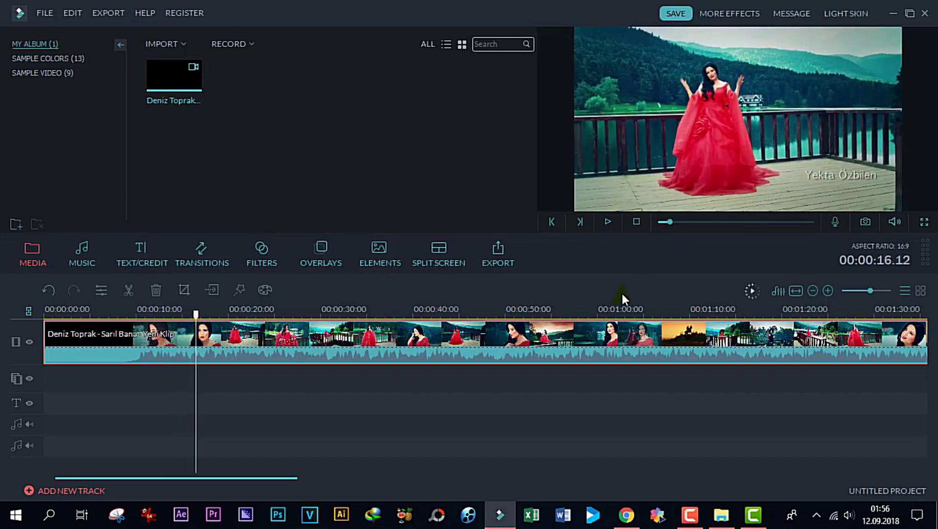
click(130, 291)
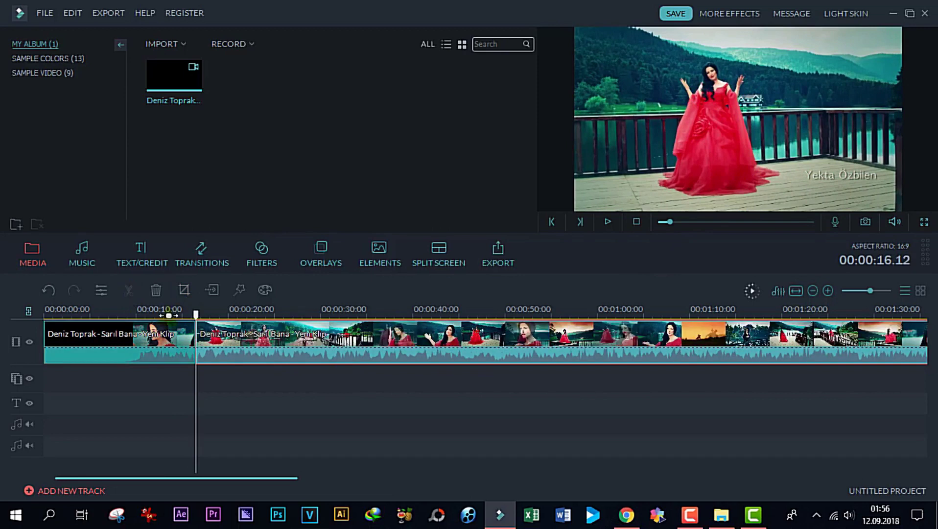
drag(196, 317, 275, 325)
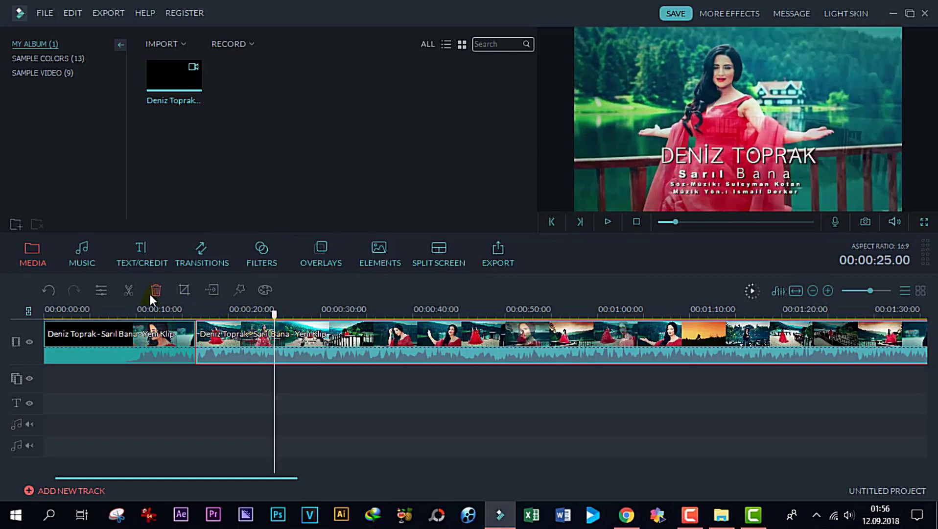
click(131, 289)
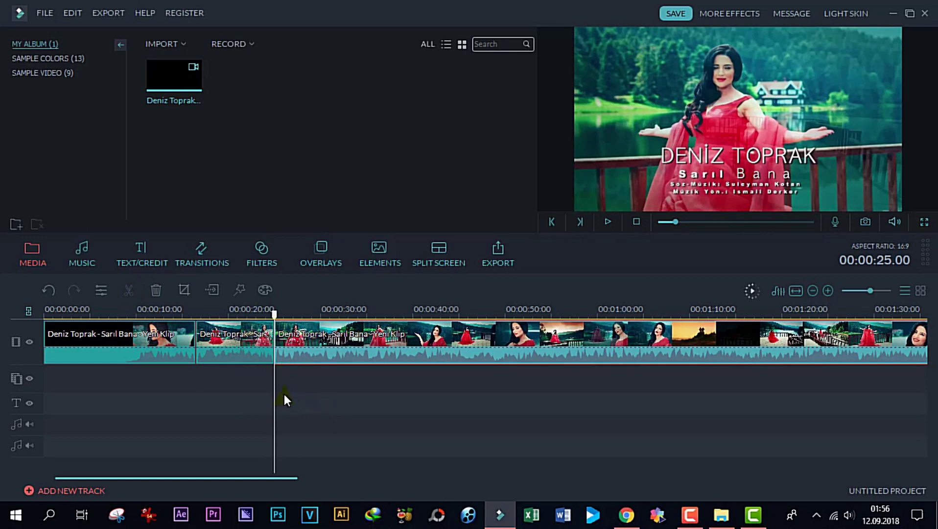
Apply the Power Tool's Tilt-Shift to the middle segment, widening the sharp band and centring it on the woman in red
click(230, 344)
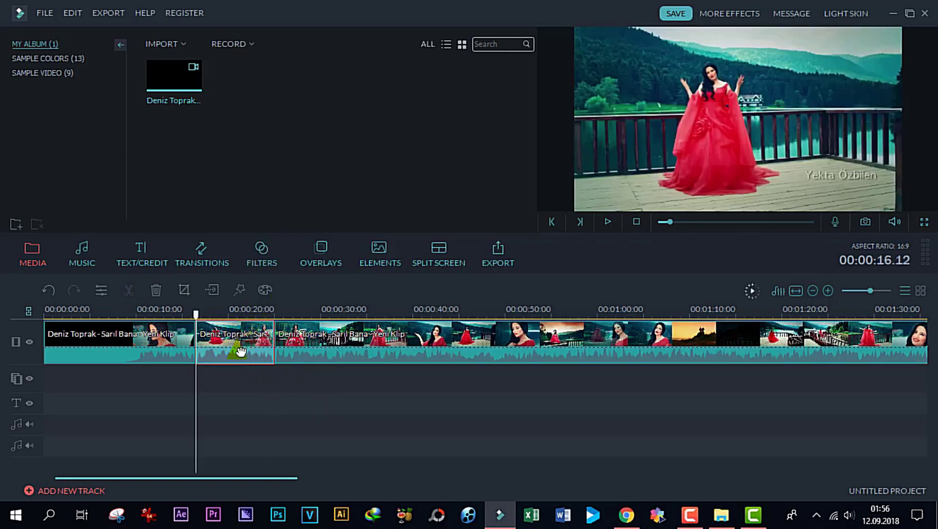
click(240, 289)
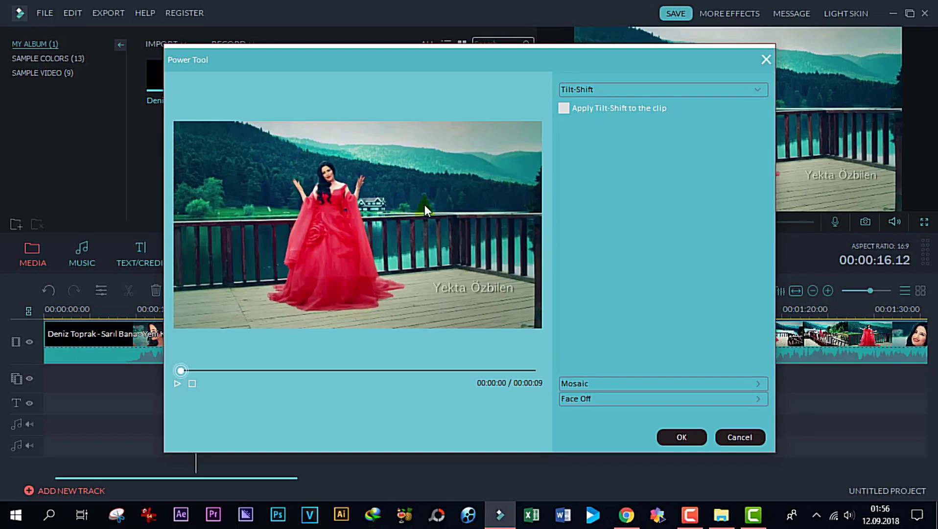
click(563, 108)
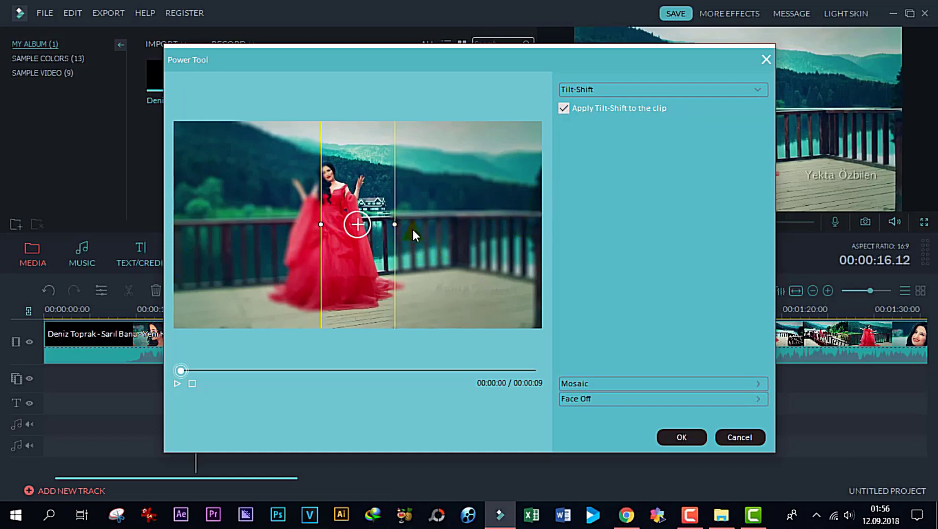
drag(395, 225, 454, 245)
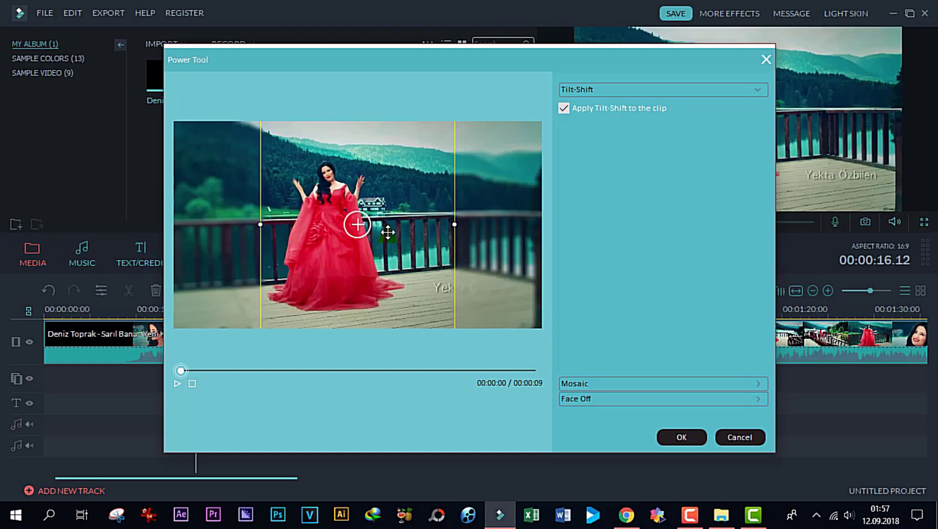
drag(386, 231, 360, 268)
drag(408, 245, 396, 256)
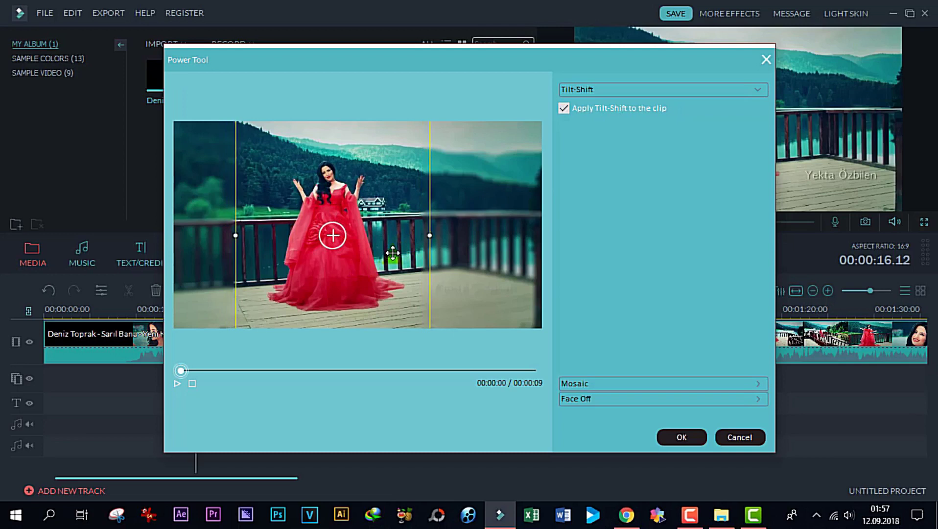
click(678, 438)
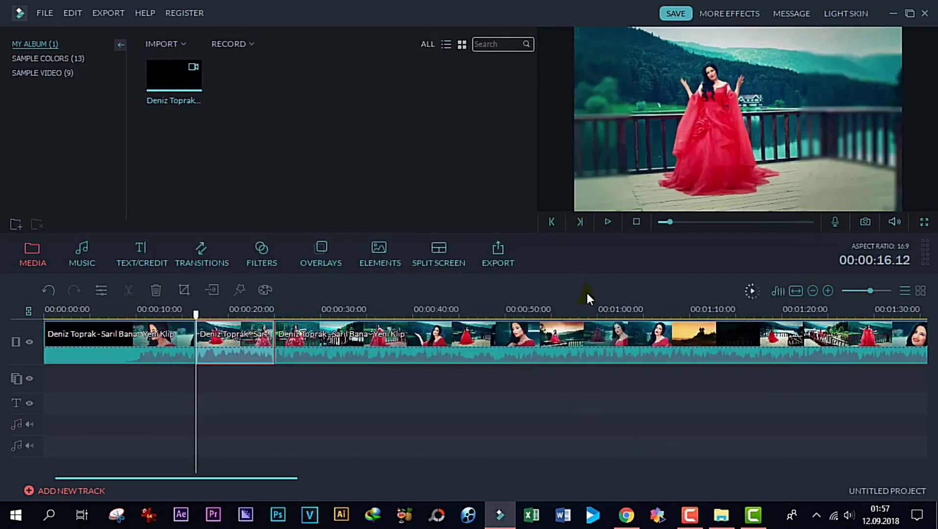
Play back the middle segment with the speaker volume lowered to 6, then pause and return the playhead to 00:00:21.09
click(606, 226)
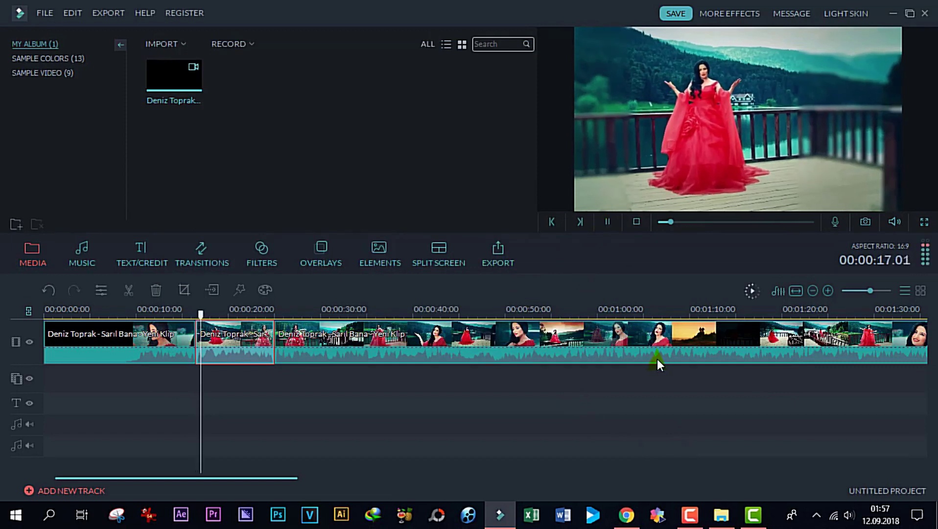
click(851, 515)
drag(769, 476, 748, 481)
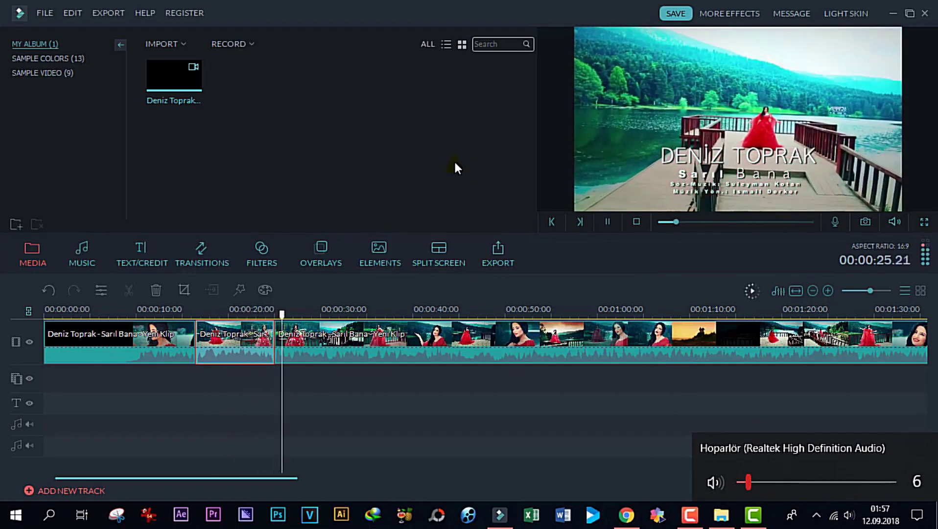
drag(289, 314, 211, 313)
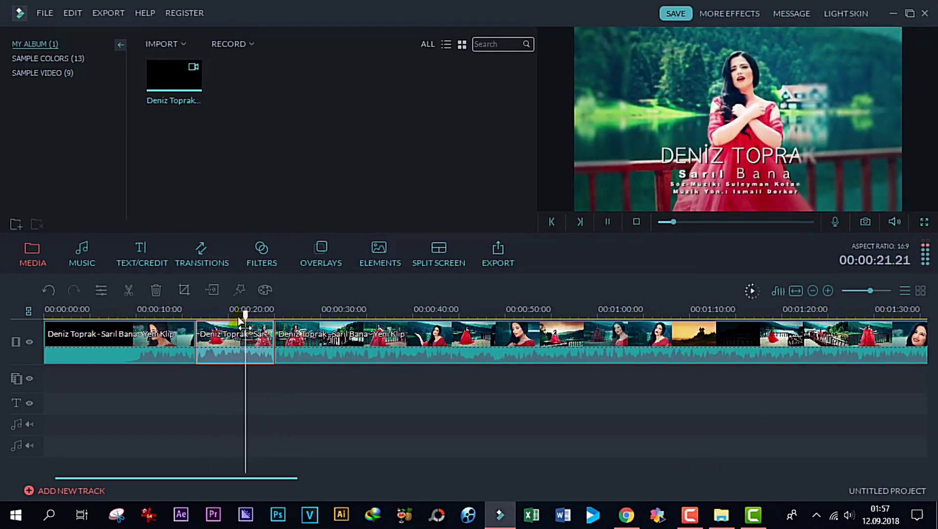
scroll(245, 323, up, 2)
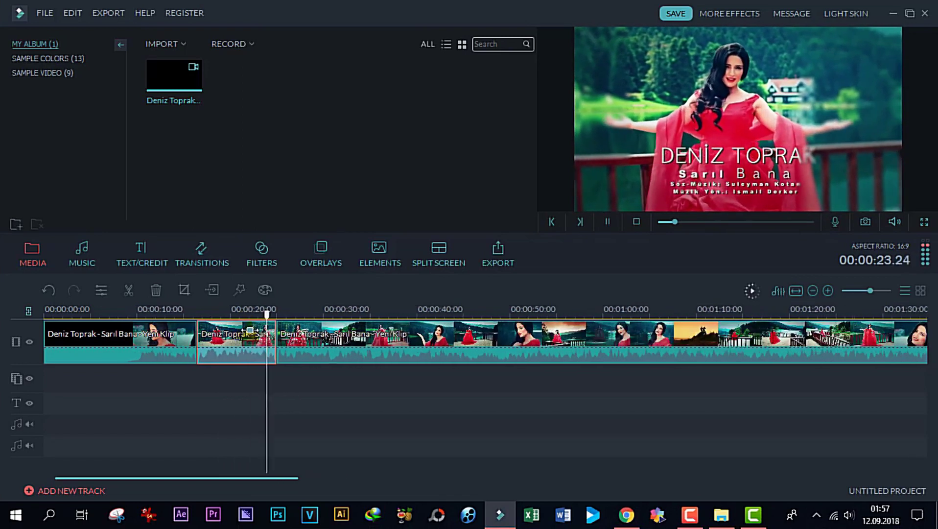
click(607, 222)
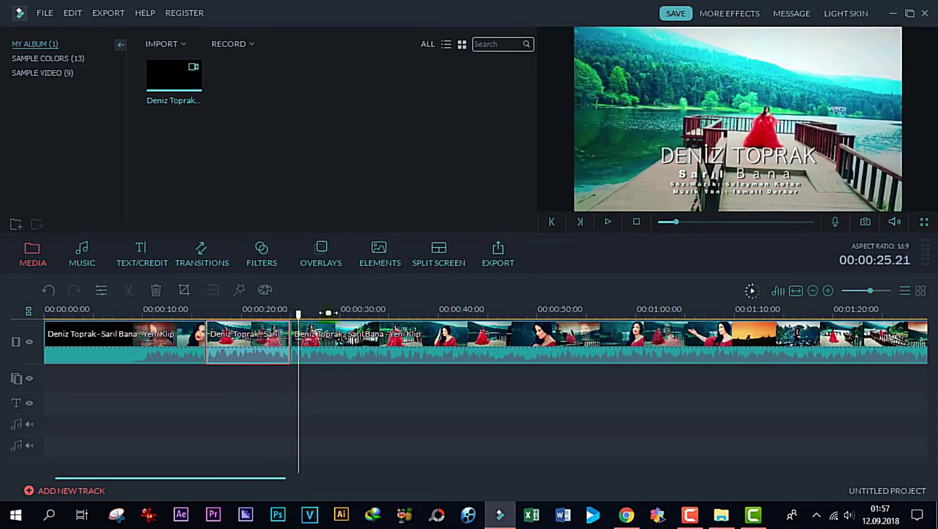
drag(293, 315, 254, 315)
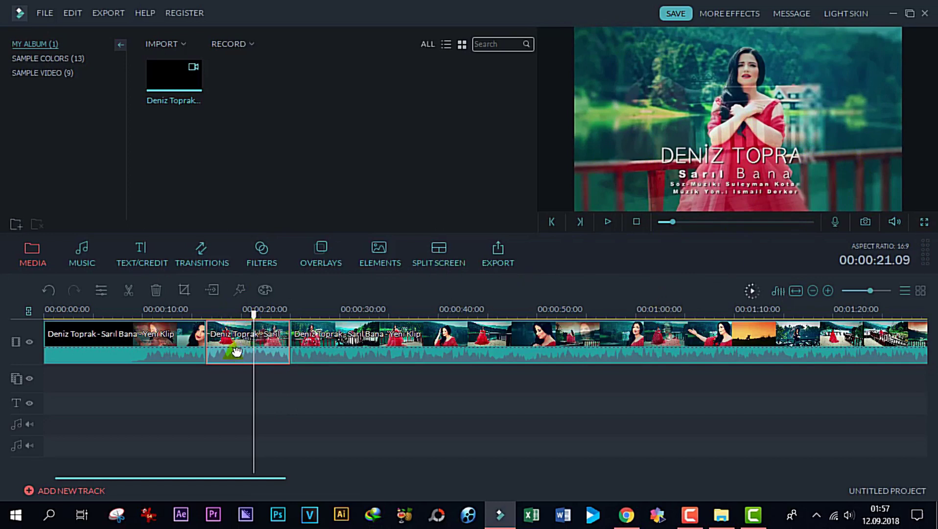
Turn off Tilt-Shift for the middle segment and apply Mosaic instead, adding one mosaic area
click(240, 293)
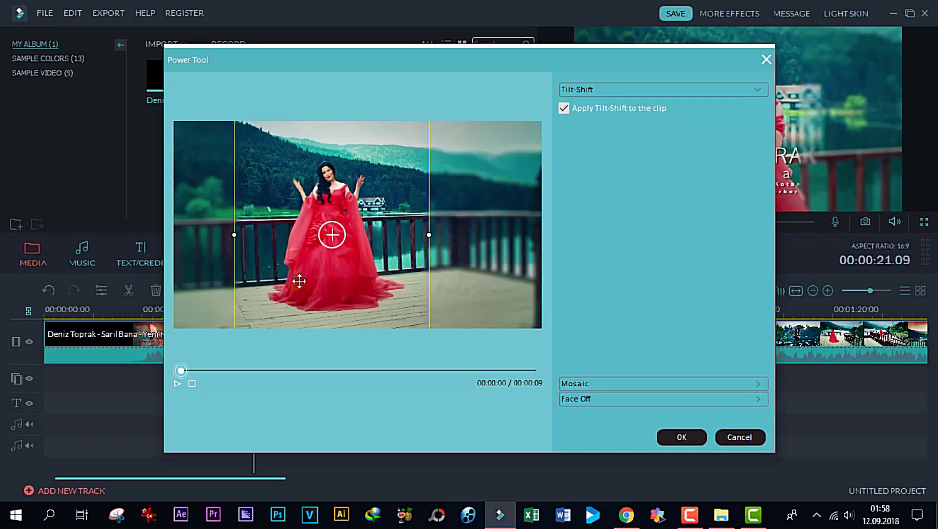
click(564, 108)
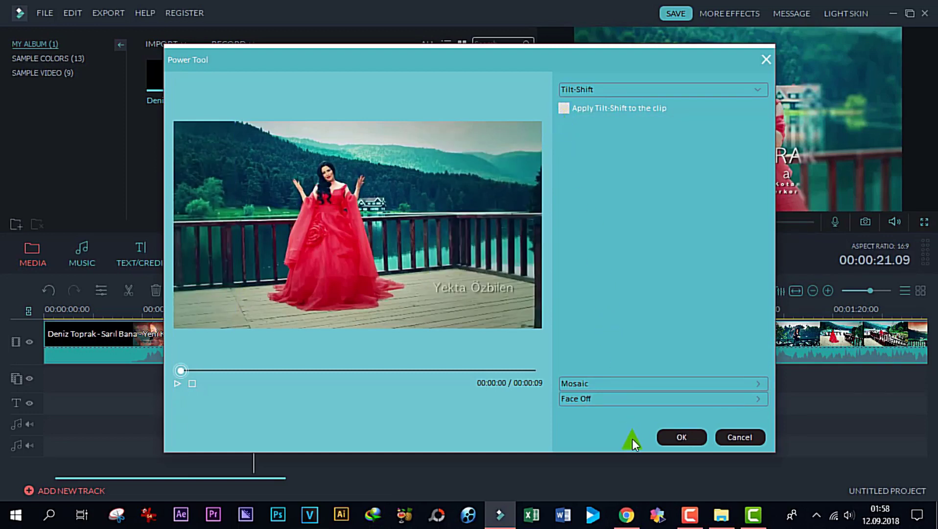
click(601, 383)
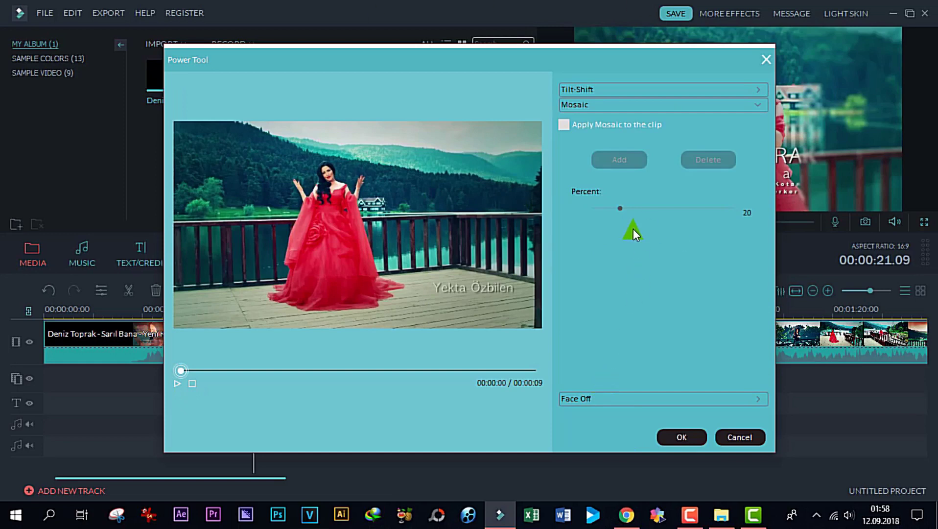
click(565, 126)
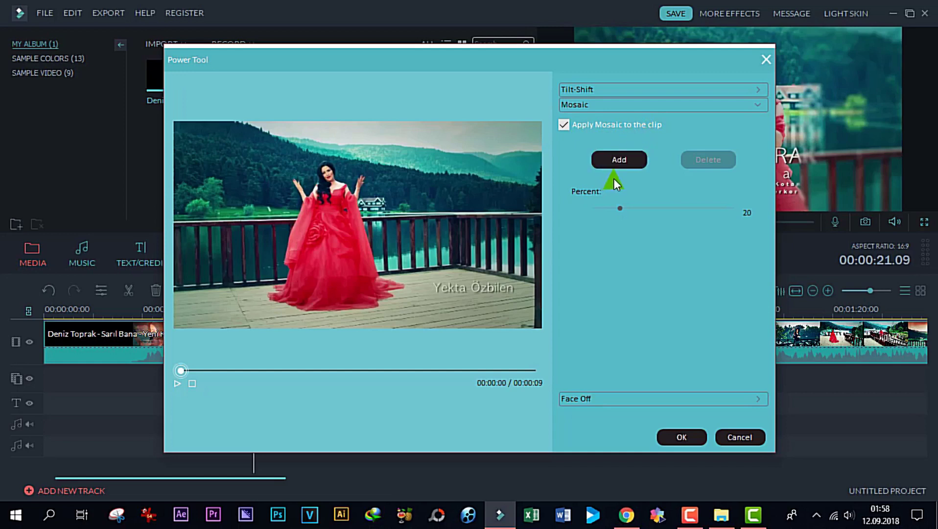
click(600, 160)
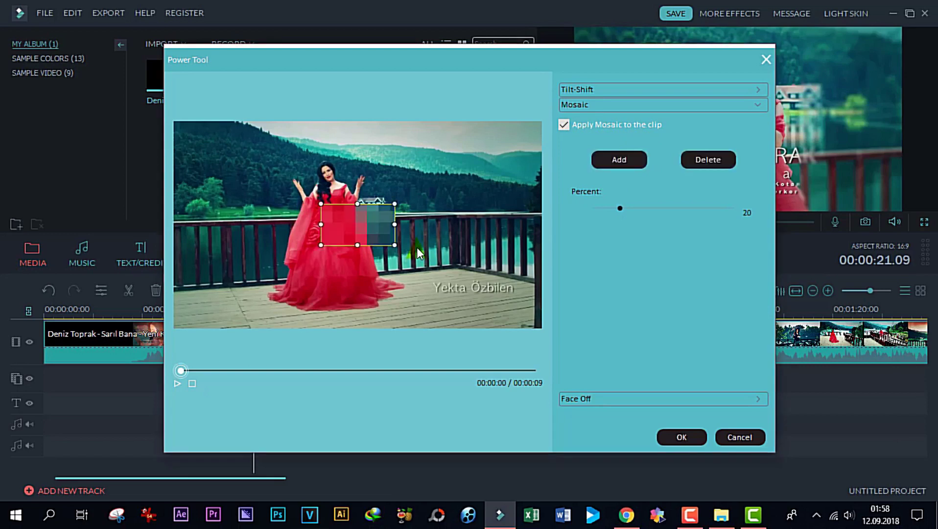
Move the mosaic area over the credit text beside the woman, widening it and extending it upward over the railing
drag(350, 224, 441, 286)
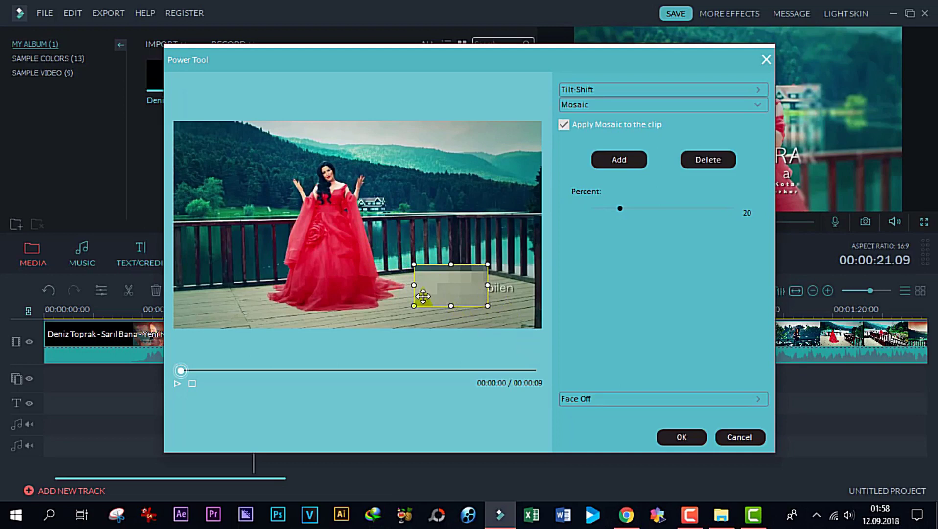
drag(488, 284, 525, 288)
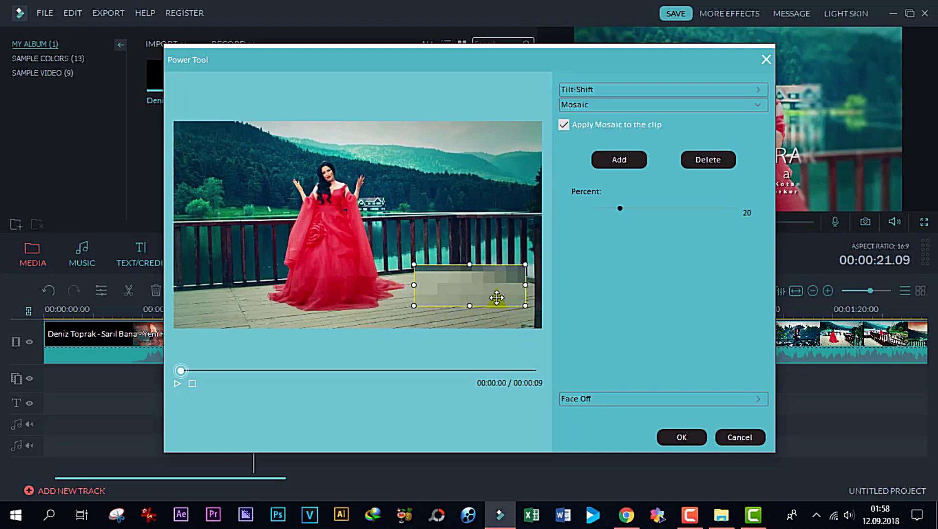
drag(469, 265, 469, 167)
drag(476, 255, 347, 240)
drag(358, 194, 458, 230)
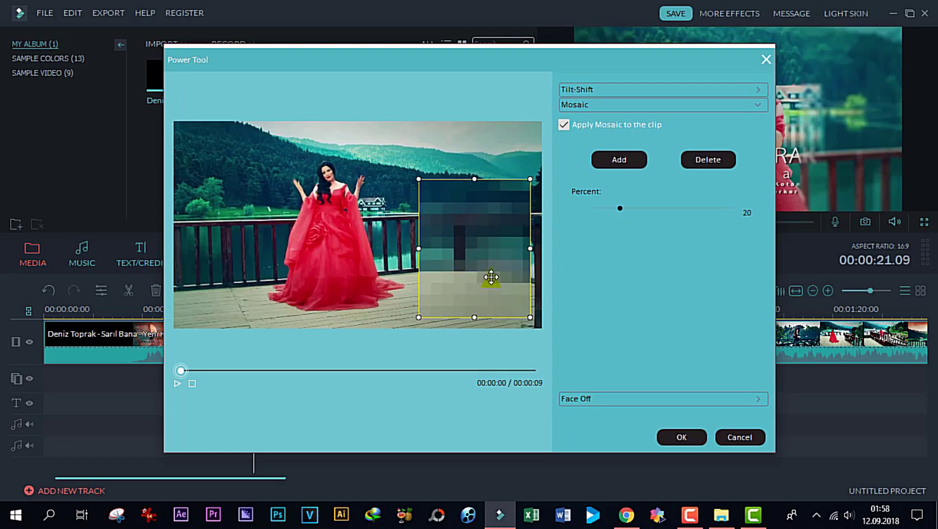
Discard the pending Mosaic changes to the middle segment, leaving its basic video adjustments at their defaults
click(736, 439)
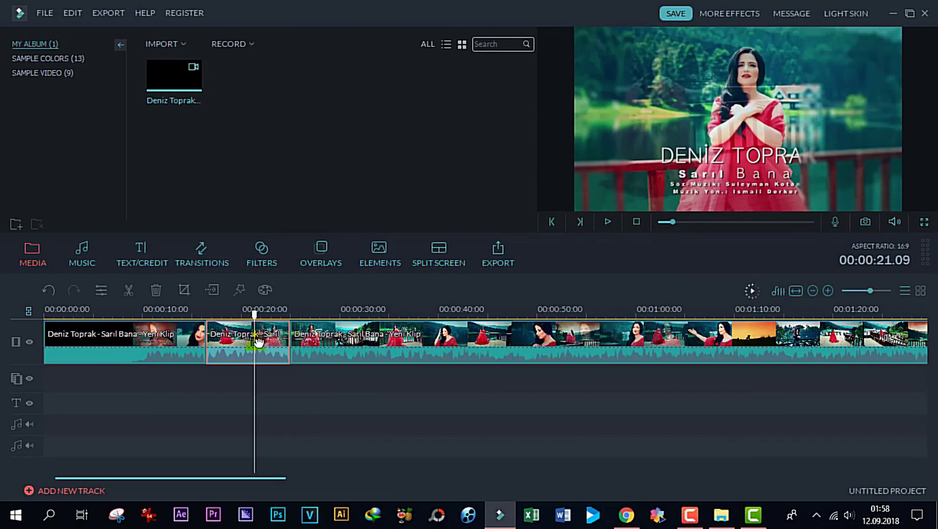
double_click(248, 340)
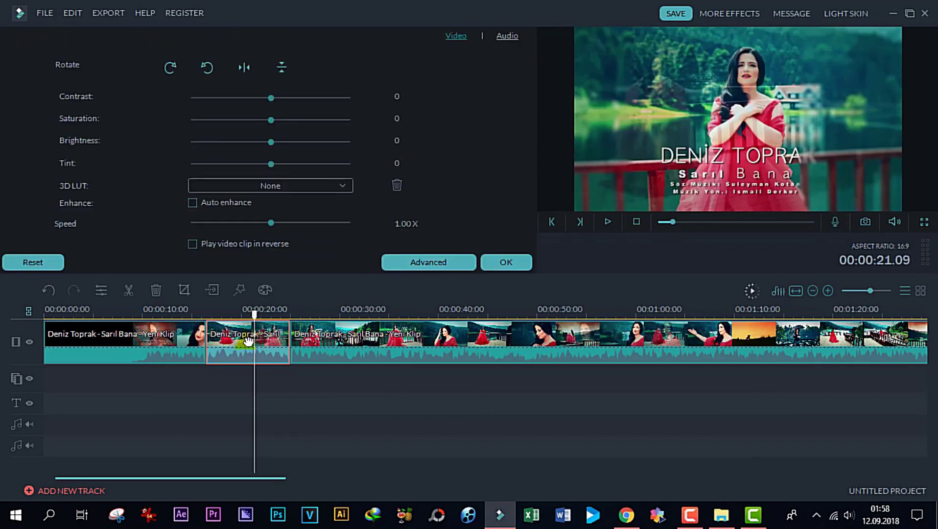
click(504, 264)
Turn off Tilt-Shift for the middle segment and apply Face Off with the pixelated mosaic image
click(236, 350)
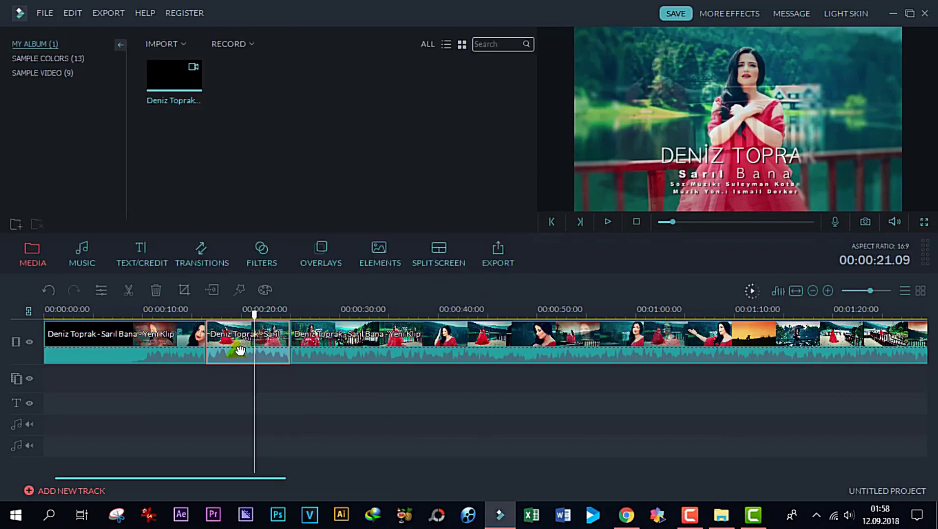
click(264, 342)
click(240, 291)
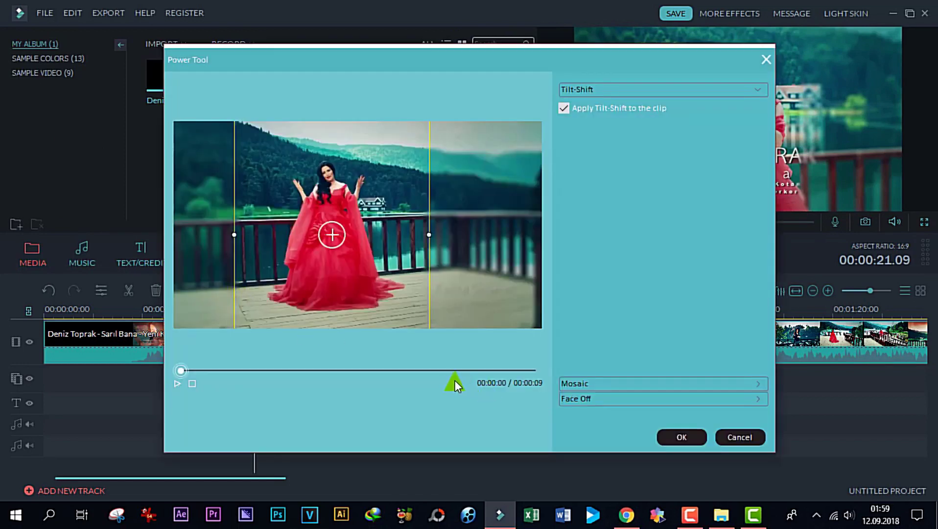
click(563, 107)
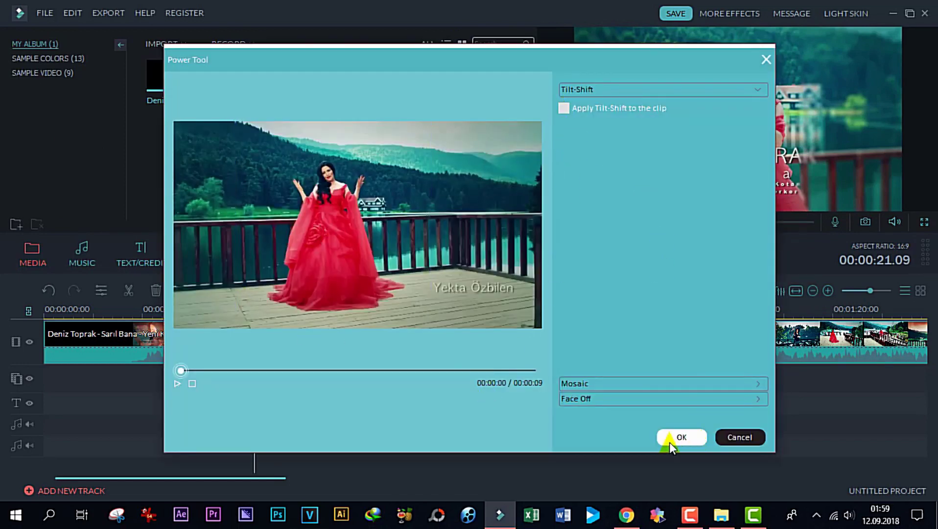
click(587, 398)
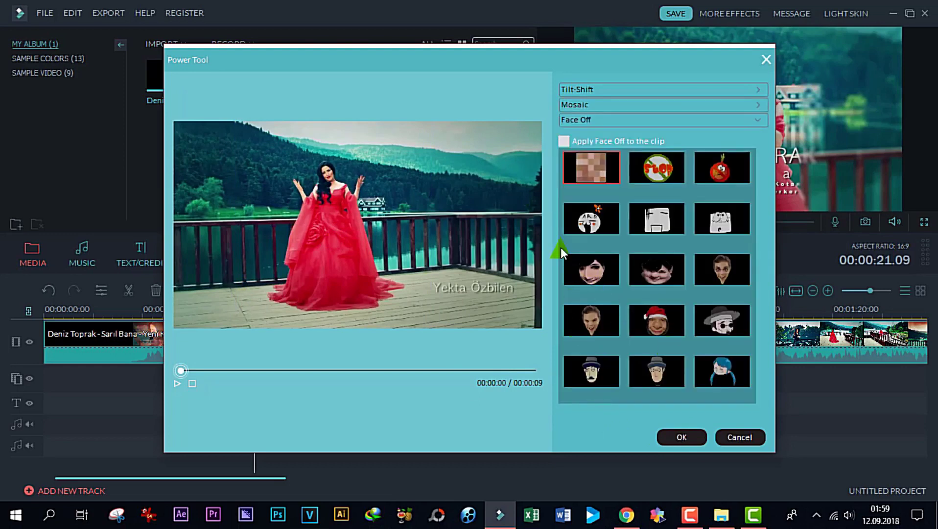
click(564, 141)
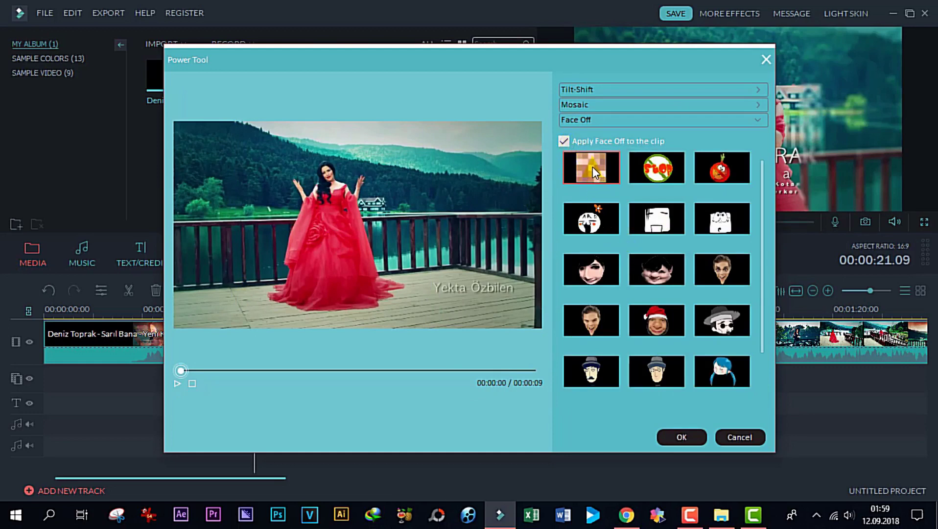
click(684, 439)
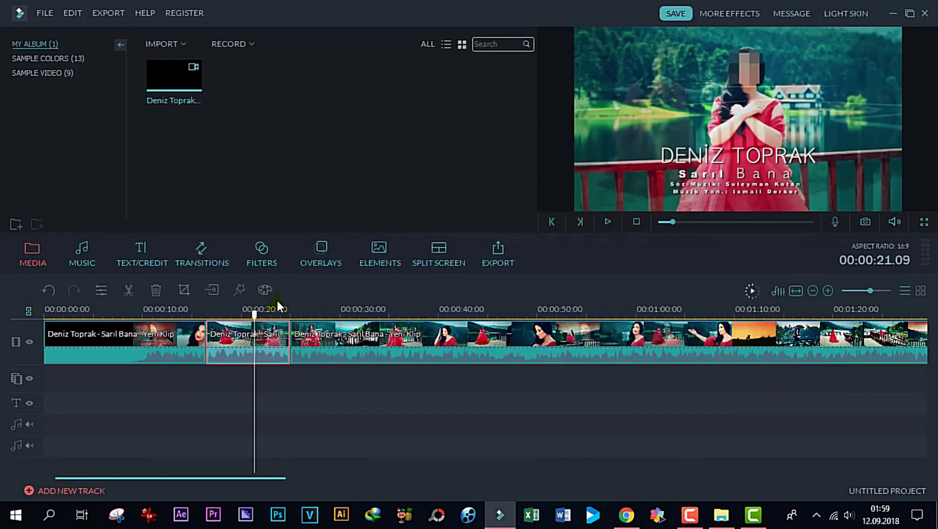
Change the middle segment's Face Off image to the pale, black-haired cartoon face in the third row
drag(254, 315, 233, 324)
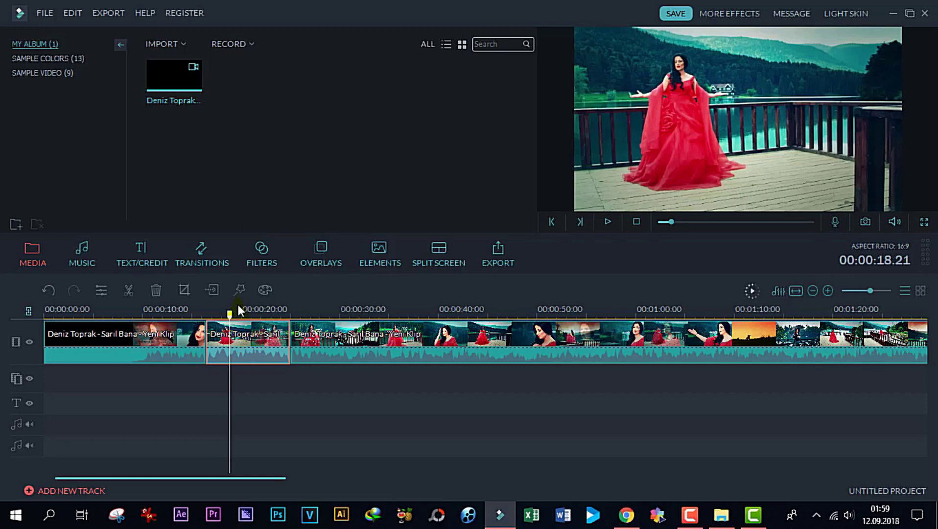
click(240, 290)
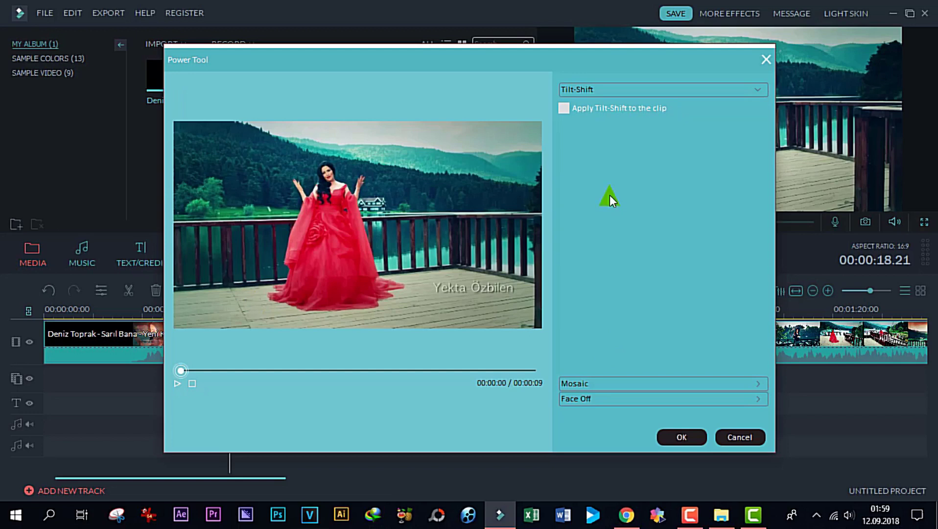
click(583, 399)
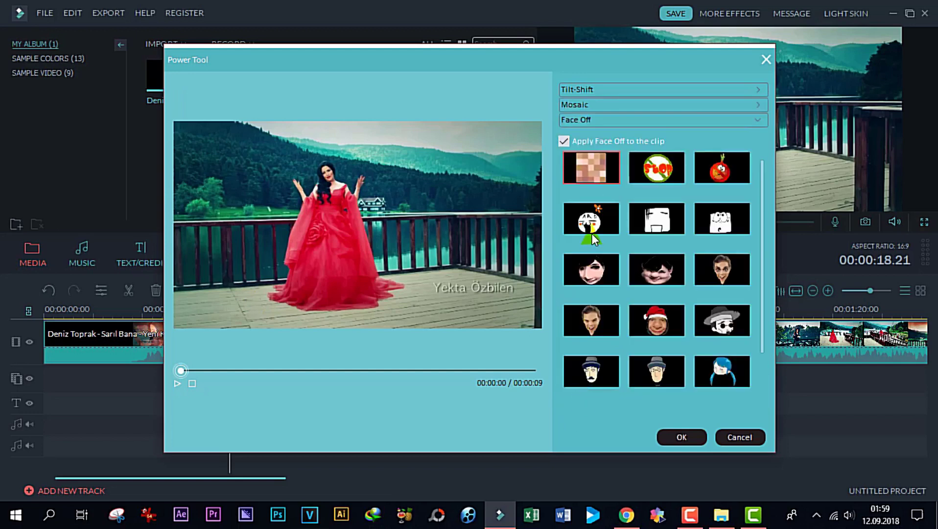
click(595, 278)
click(675, 431)
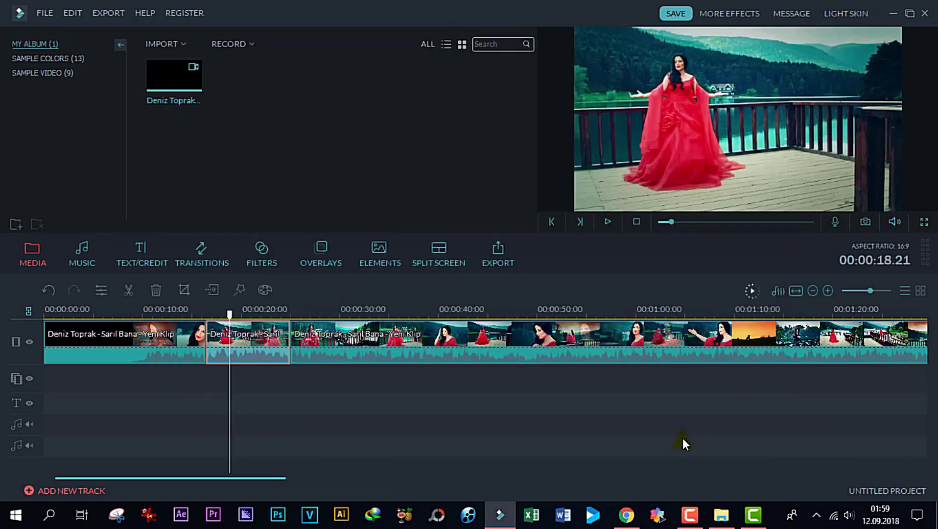
Play back the middle segment from its start, replay part of it to check the cartoon face, and pause at 00:00:20.16
drag(229, 314, 209, 334)
click(607, 222)
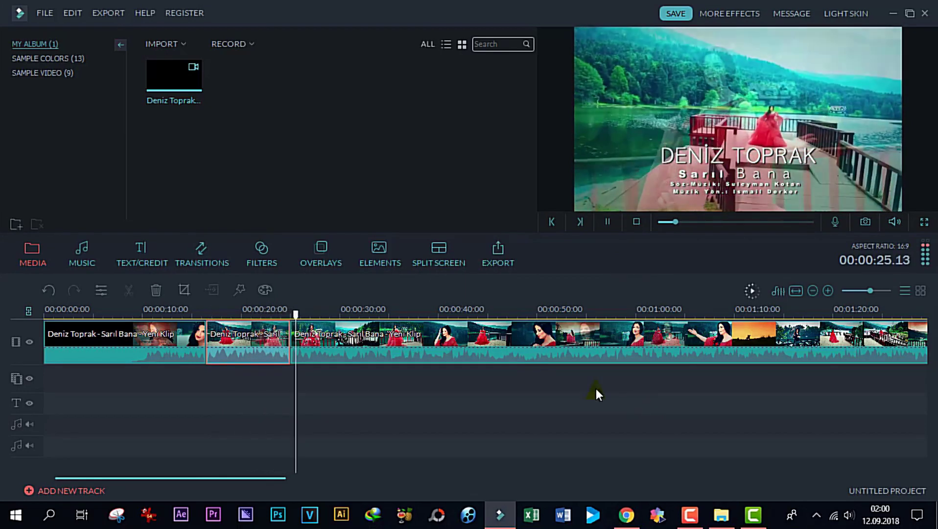
click(310, 317)
drag(311, 317, 223, 313)
key(space)
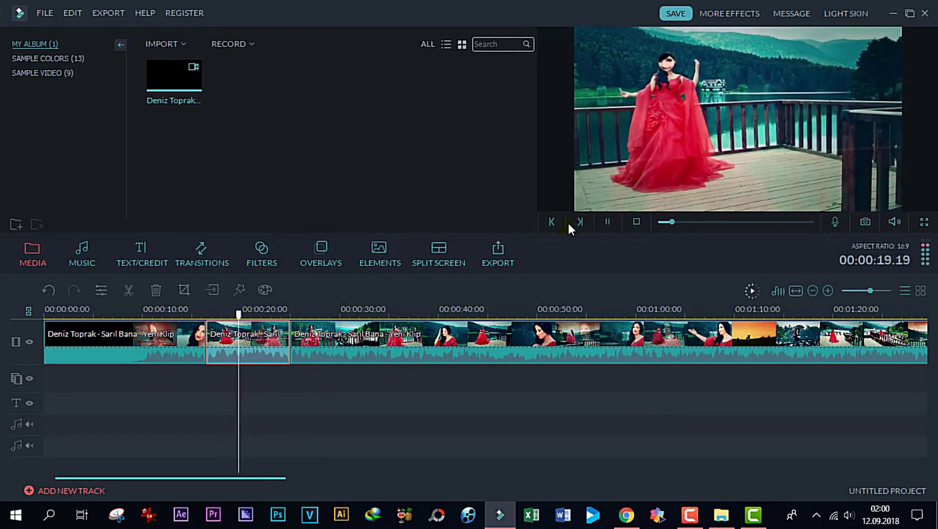
click(607, 222)
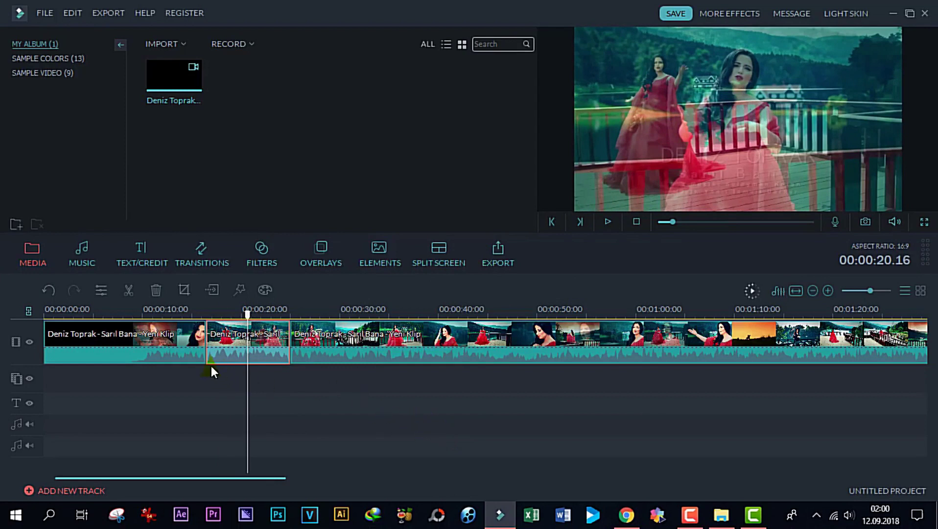
Delete all segments from the timeline and add the original clip again at the start of the video track
key(Home)
key(ctrl+a)
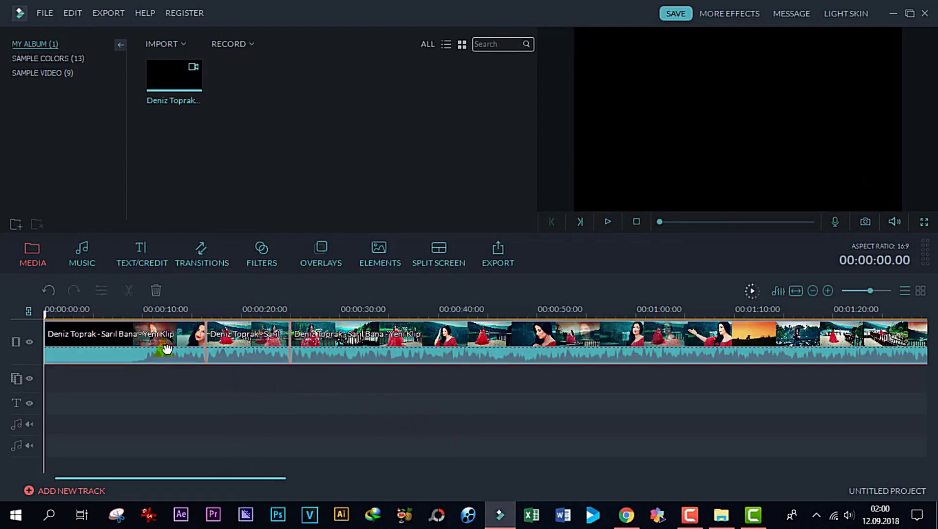
key(Delete)
drag(156, 84, 120, 340)
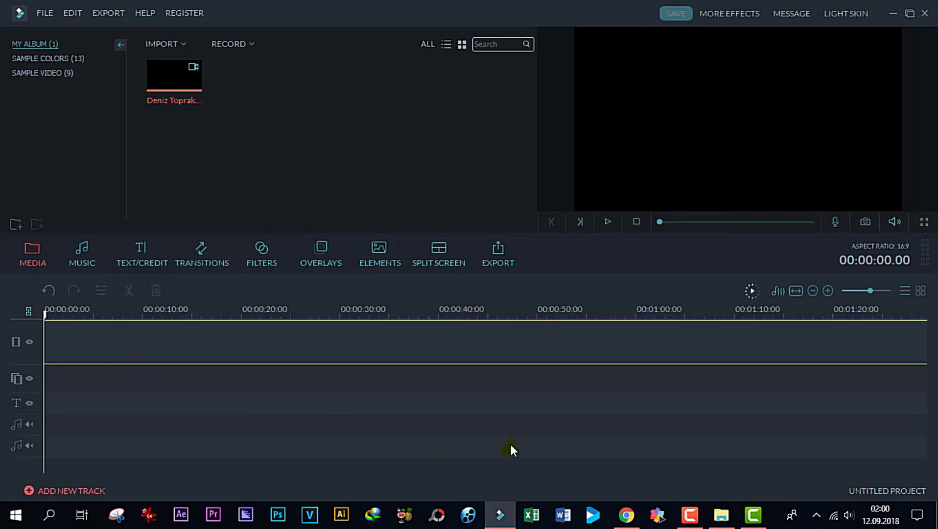
drag(511, 448, 510, 448)
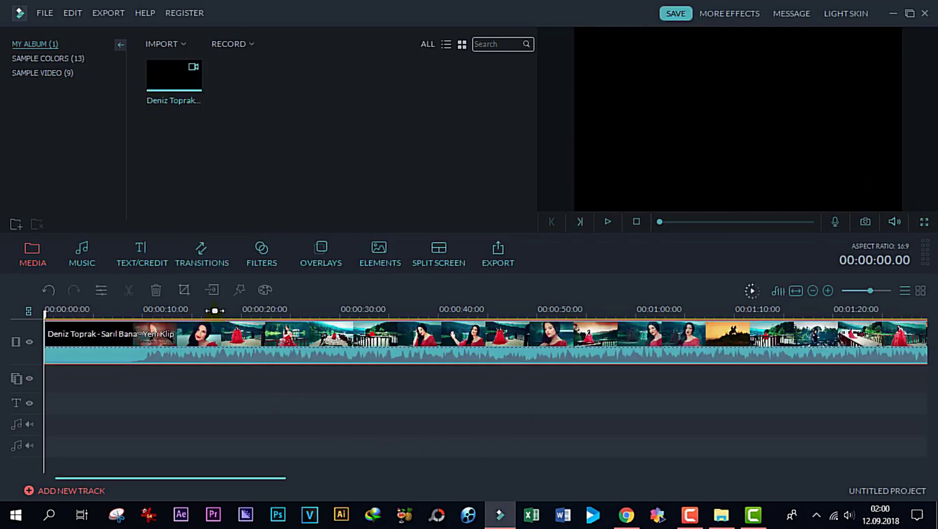
Add the same clip as a picture-in-picture overlay, shrink it, and place it in the upper-left corner of the video frame
right_click(164, 76)
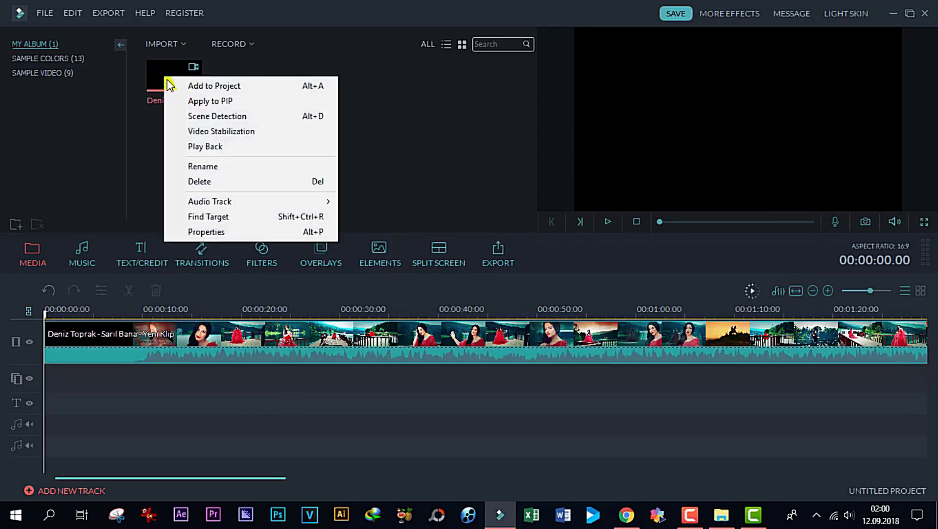
click(233, 101)
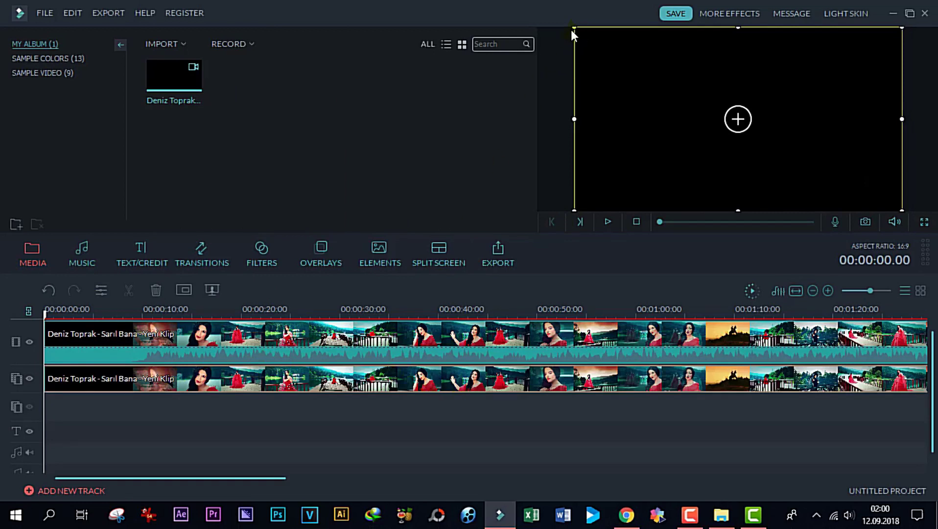
drag(574, 25, 746, 161)
drag(814, 178, 722, 146)
drag(788, 140, 805, 110)
drag(734, 113, 802, 77)
drag(894, 35, 869, 59)
drag(805, 85, 641, 55)
Play back the picture-in-picture composition from 00:00:32.13, replay that part, and pause at 00:00:33.24
drag(44, 313, 364, 314)
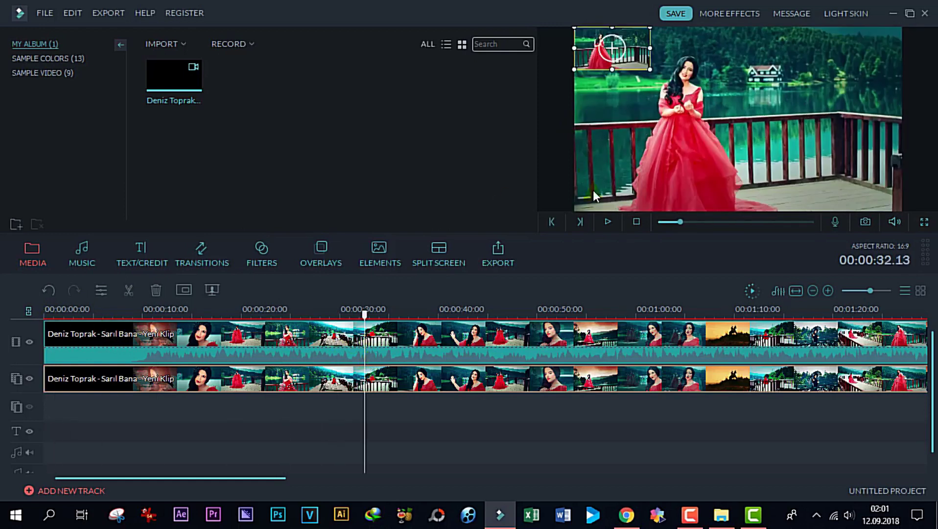
click(606, 221)
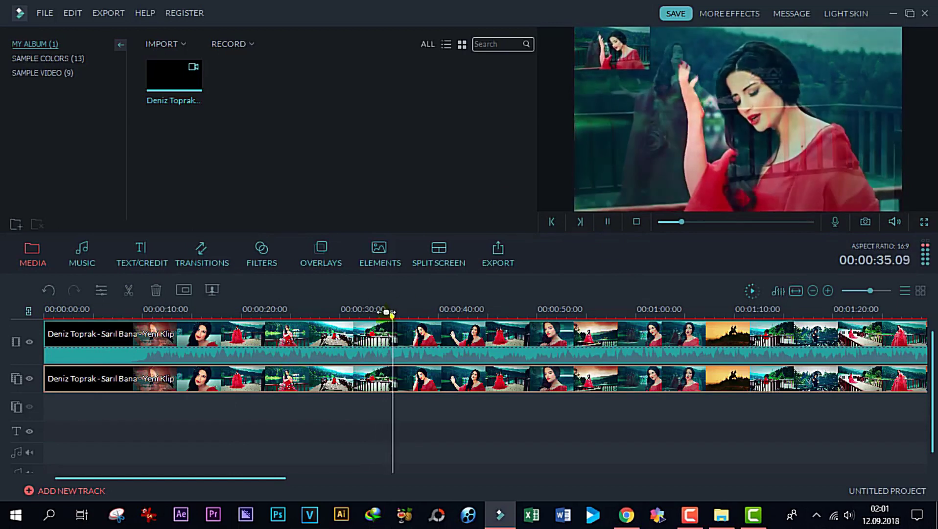
click(360, 314)
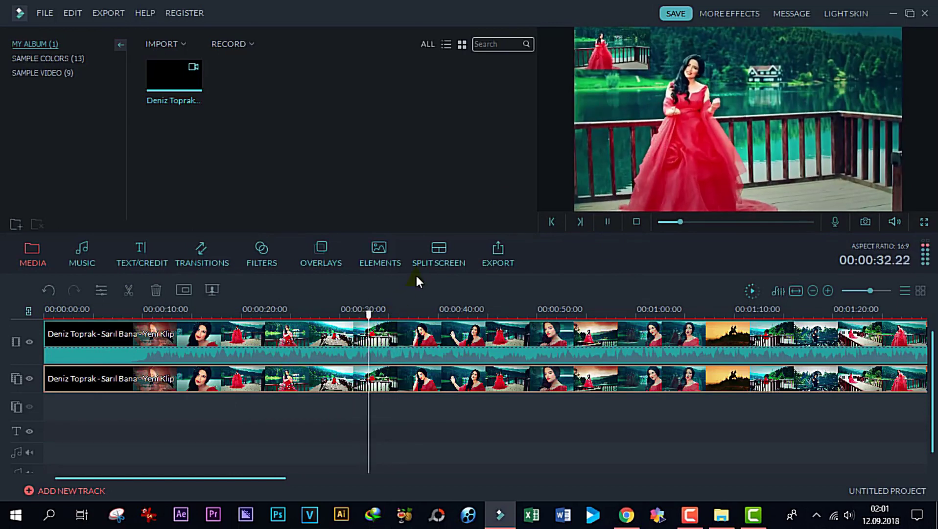
click(607, 221)
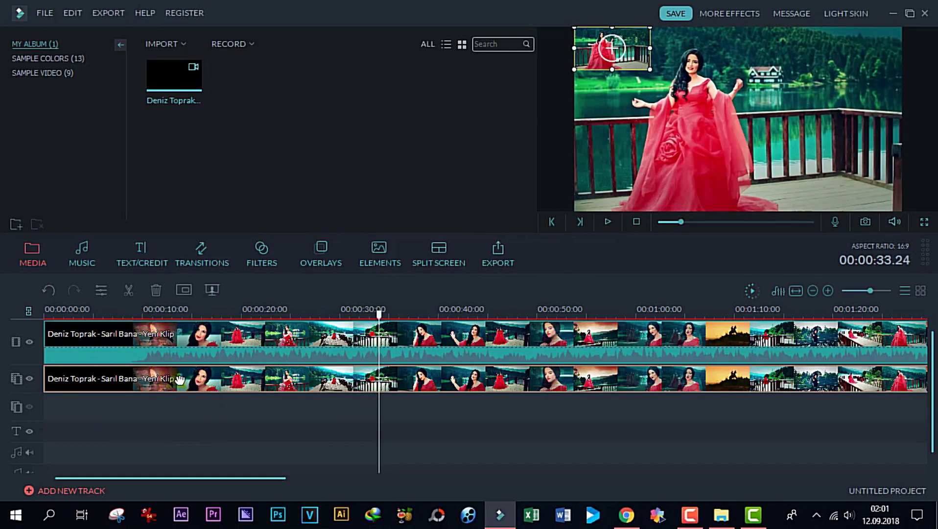
Split the overlay clip at 00:00:33.24, deleting its first part and moving the remainder to the start of the timeline
click(129, 292)
click(228, 387)
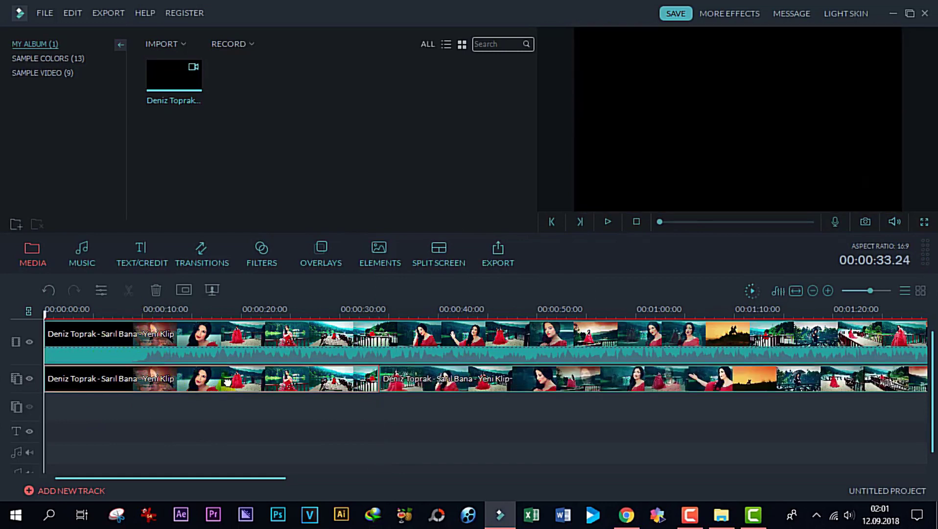
key(Delete)
drag(491, 387, 206, 367)
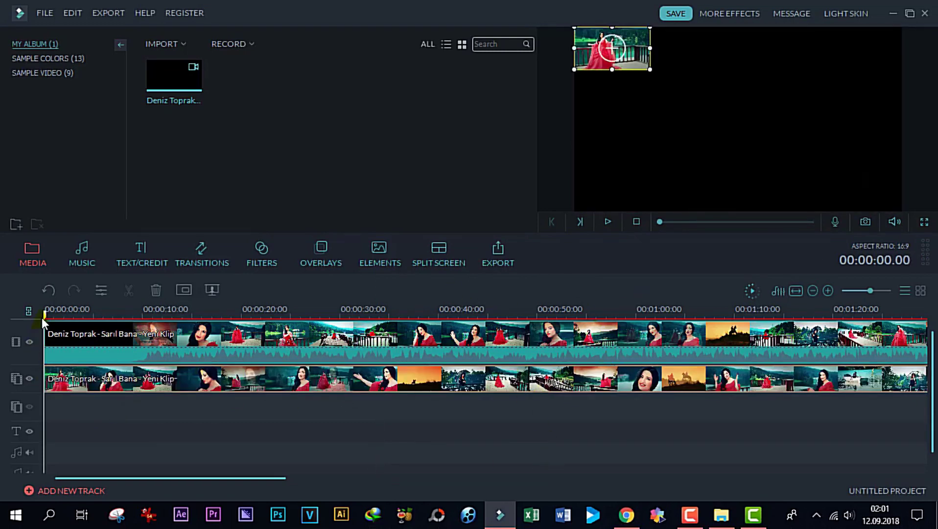
Play back the offset overlay from 00:00:16.06 to 00:00:30.08, then delete the overlay clip
drag(44, 317, 204, 313)
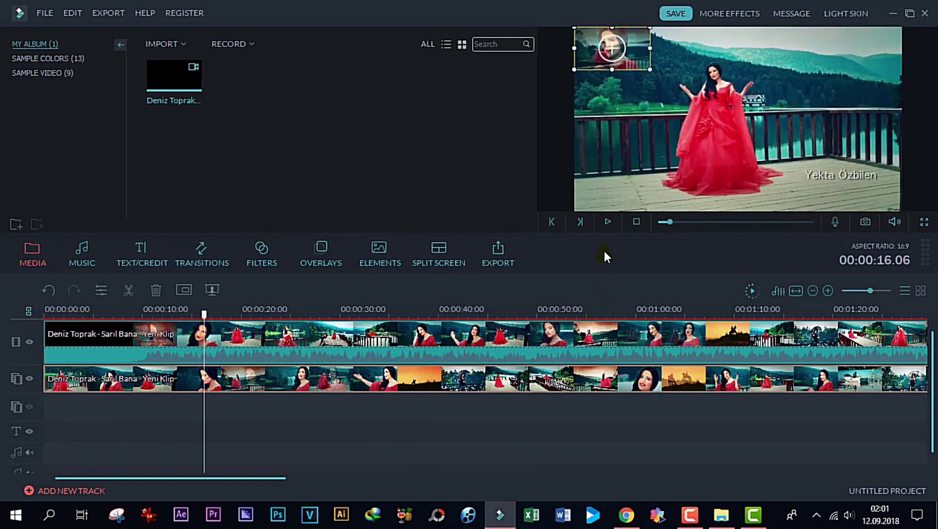
click(608, 223)
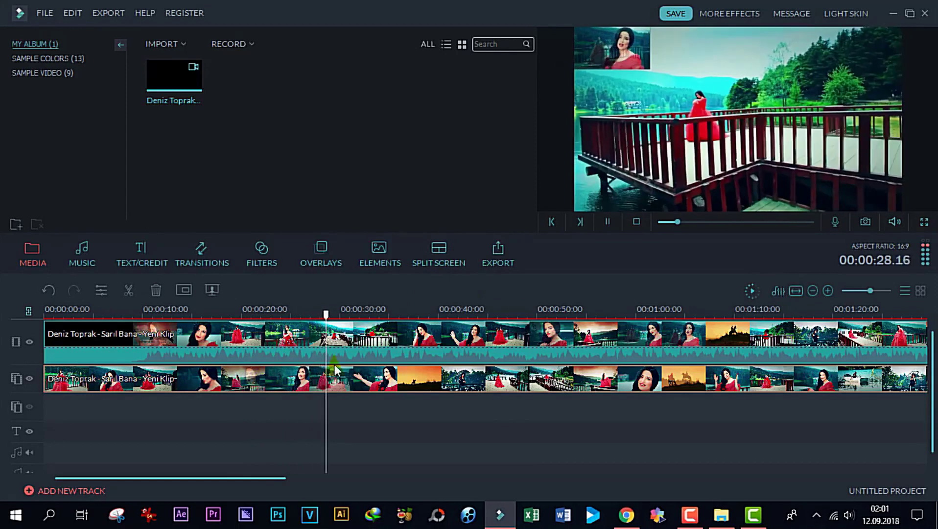
click(608, 222)
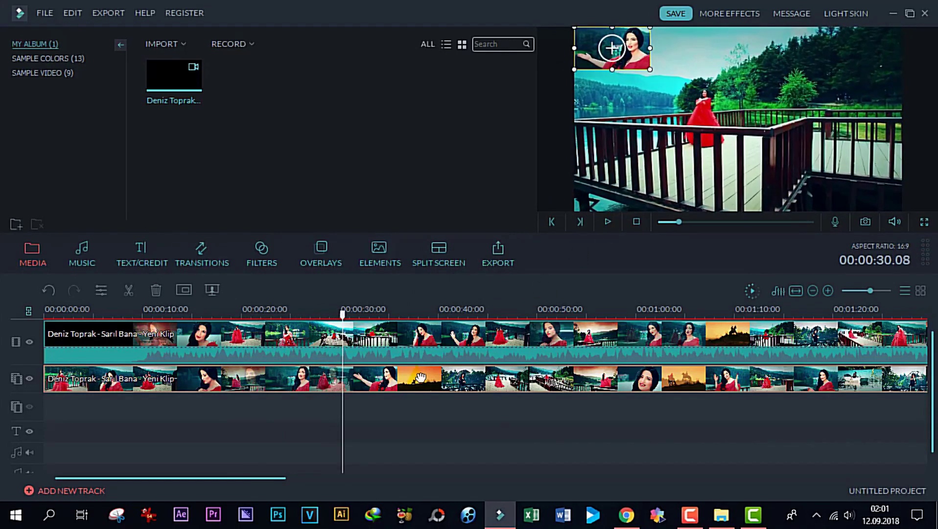
key(Delete)
Split the main clip at 00:00:22.17 and 00:00:24.23 to isolate a short middle segment
click(288, 334)
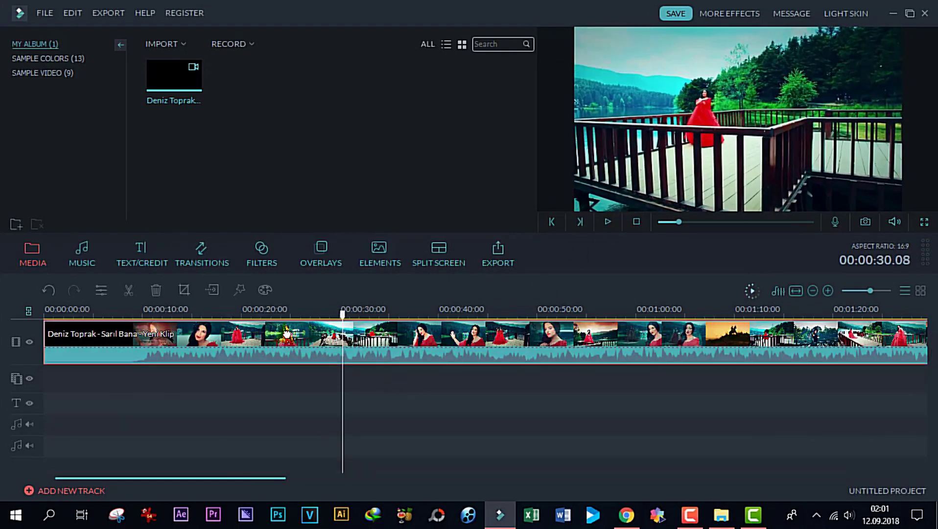
drag(343, 313, 269, 323)
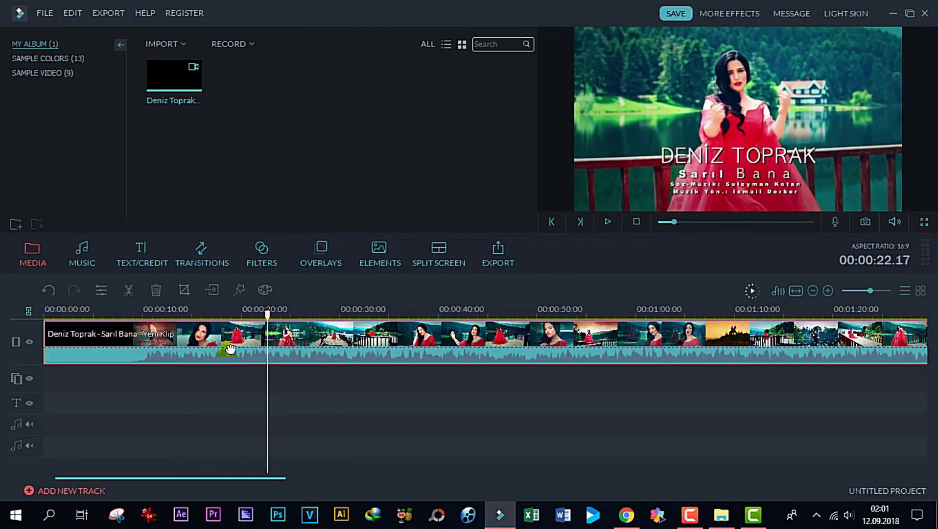
click(128, 289)
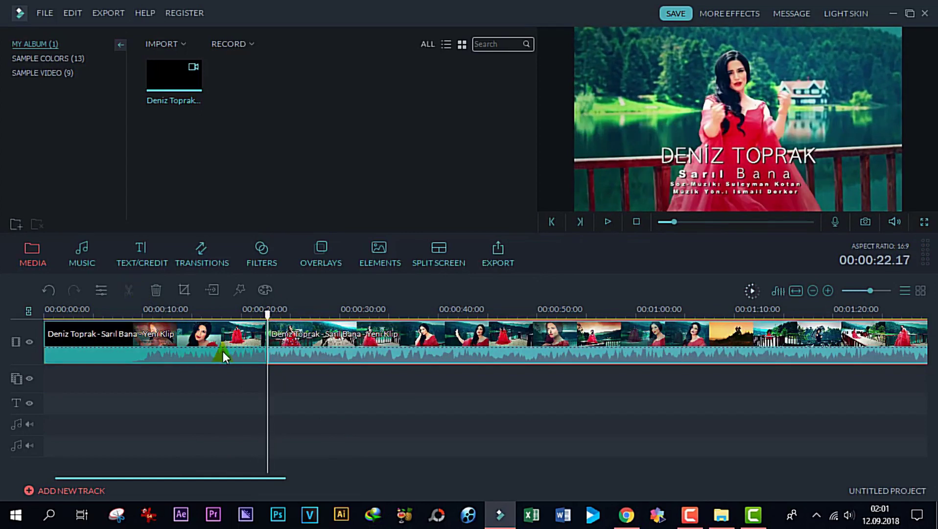
drag(307, 324, 292, 327)
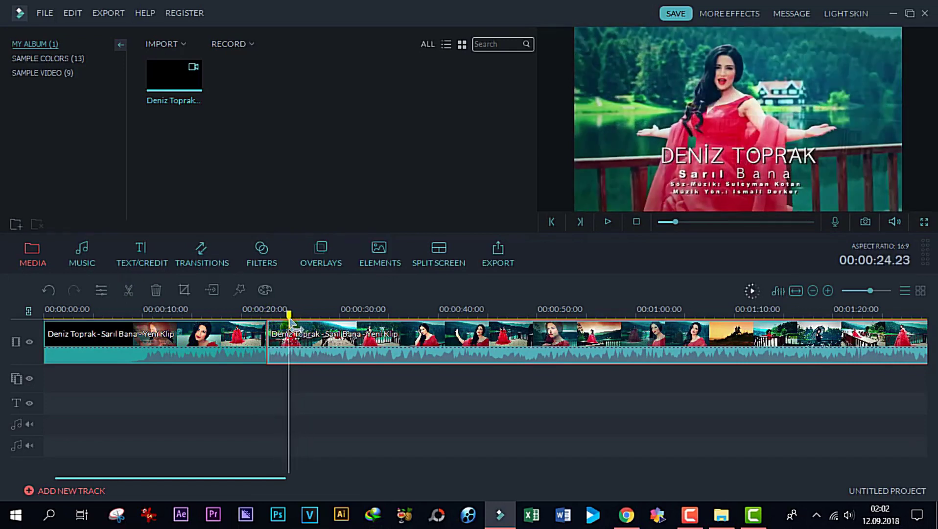
click(130, 291)
Crop the short middle segment at 16:9 to 626 × 352, framing the woman's head and upper body above the title
click(281, 349)
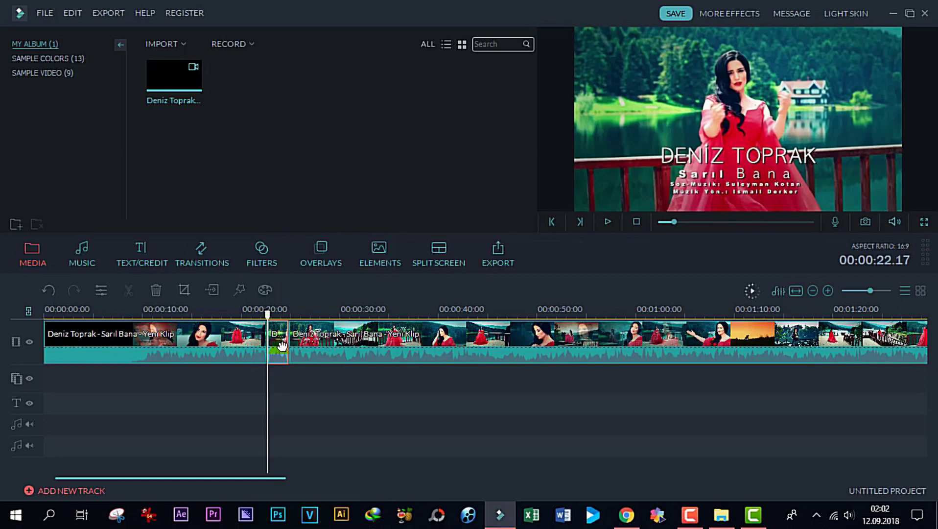
click(185, 290)
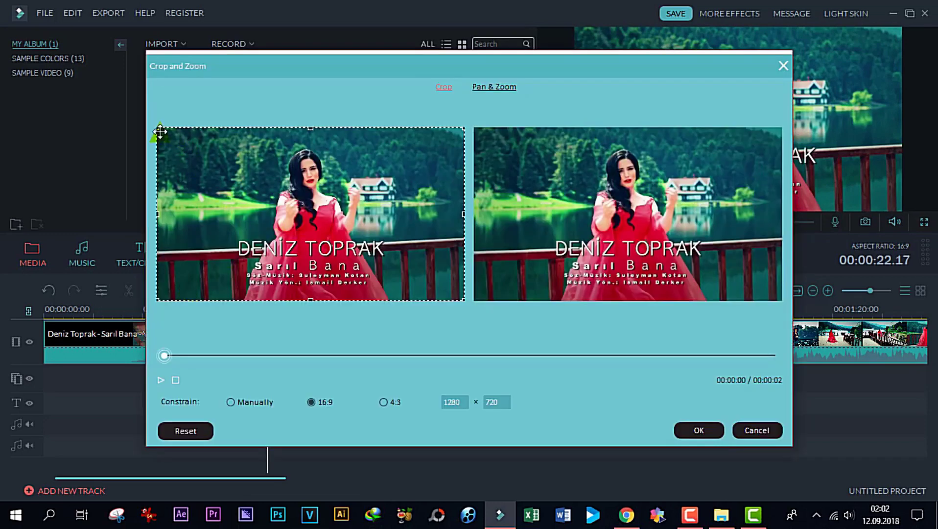
drag(156, 127, 238, 217)
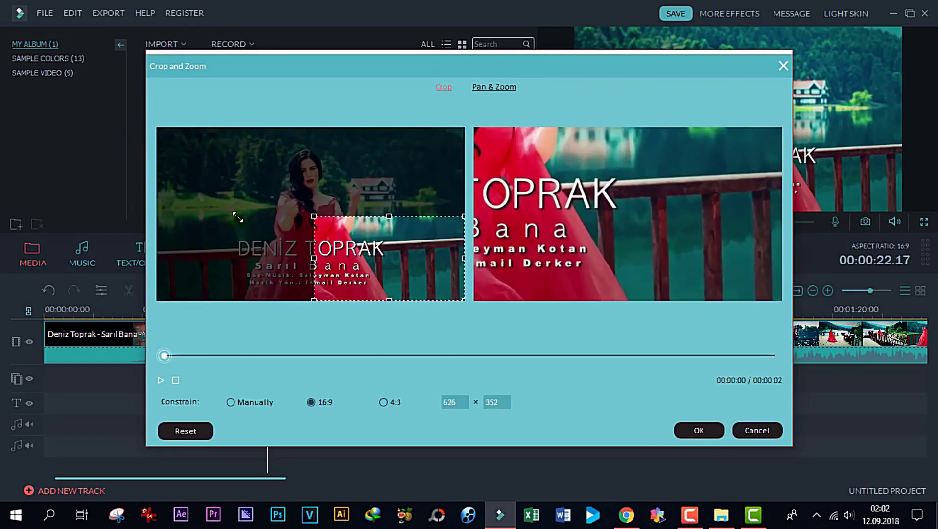
drag(404, 272, 328, 201)
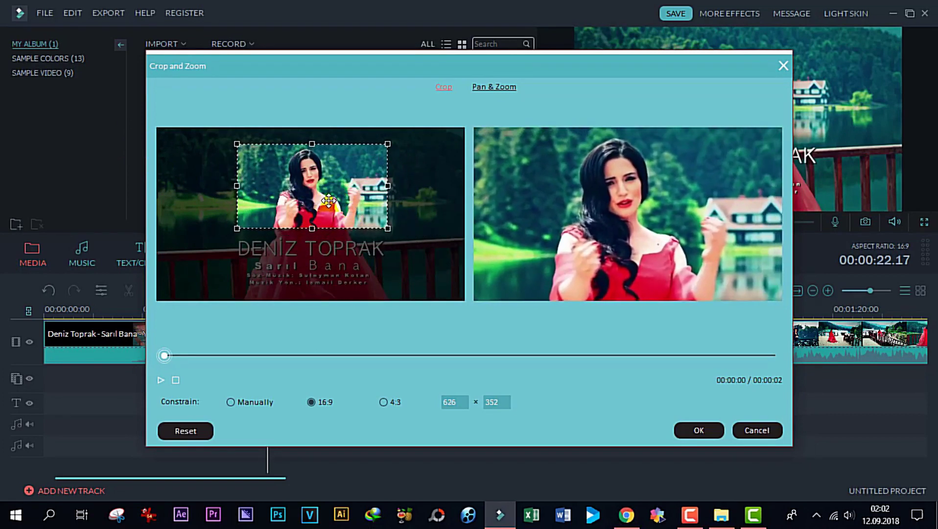
click(705, 429)
Play back the cropped segment from 00:00:20.23 and pause at 00:00:28.18
drag(267, 314, 250, 317)
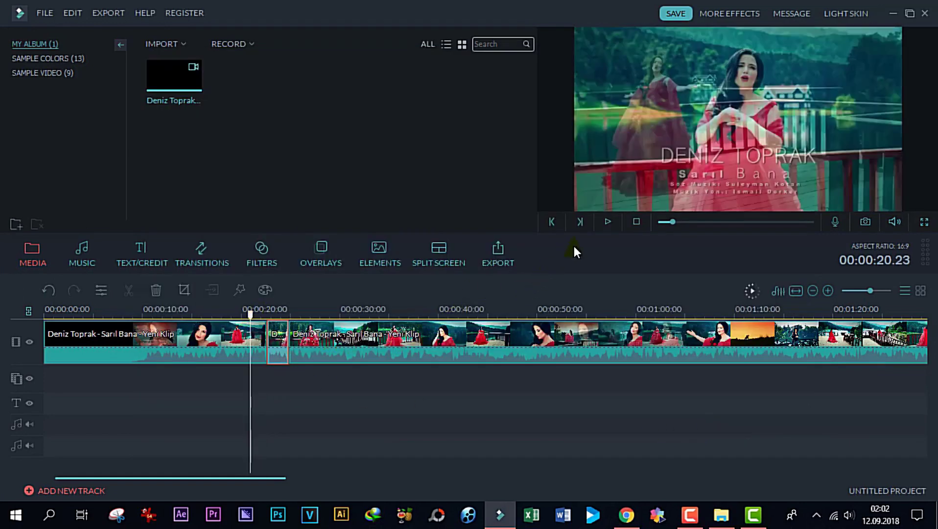
click(605, 221)
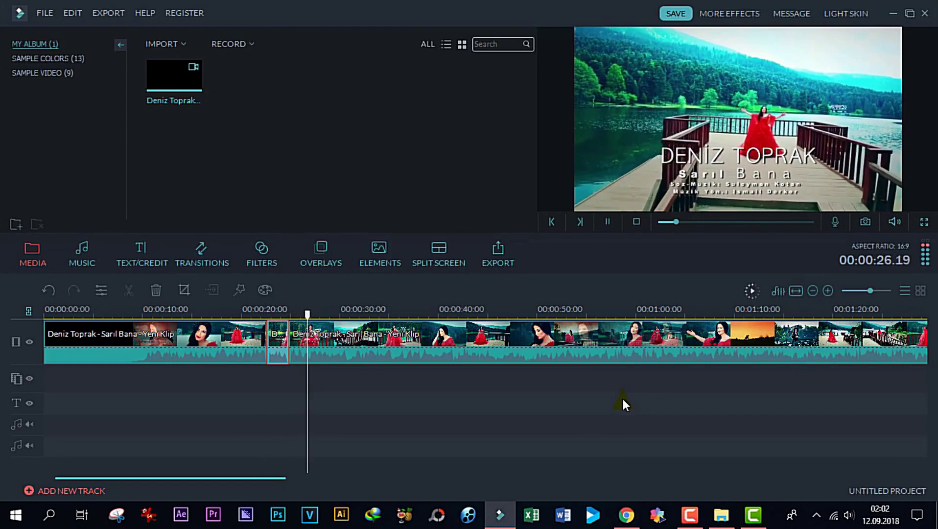
click(608, 221)
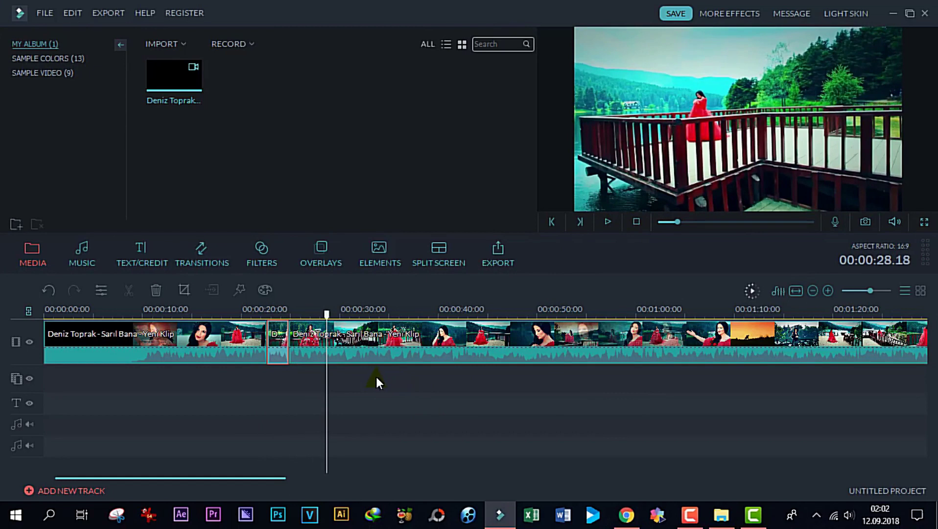
Split the last main clip at 00:00:38.09 and delete every segment before the cut
drag(327, 316, 306, 314)
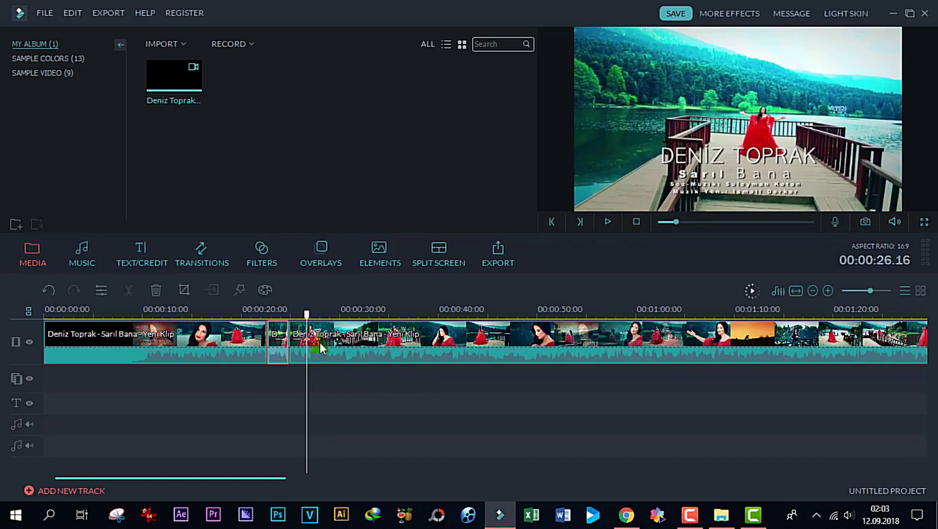
drag(306, 314, 422, 322)
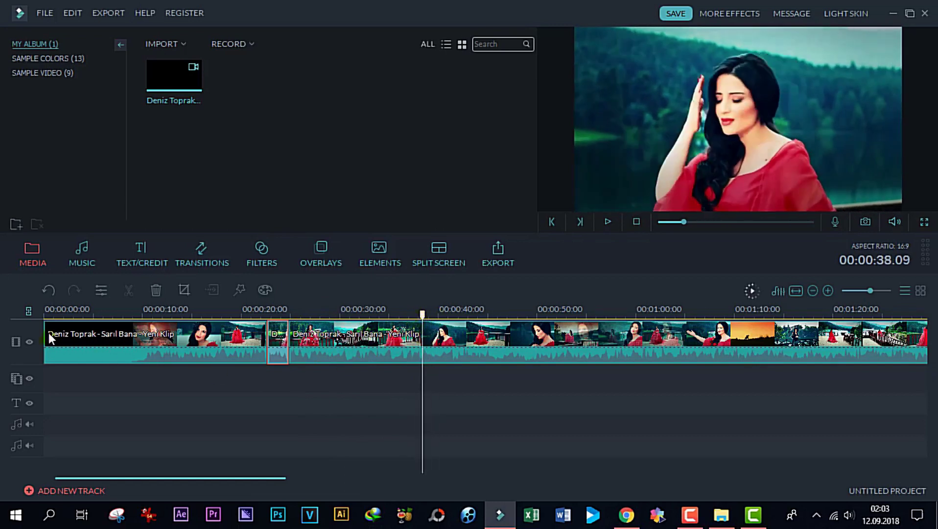
click(330, 353)
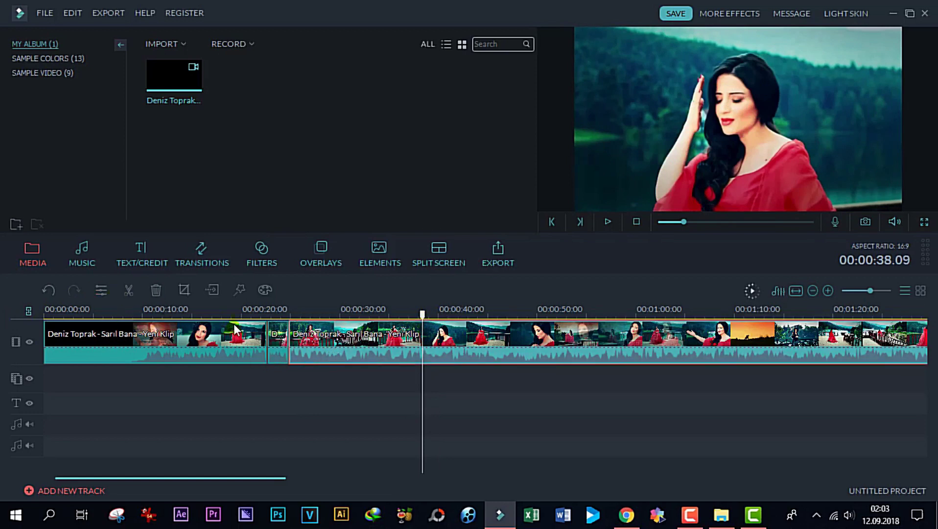
click(127, 291)
click(338, 338)
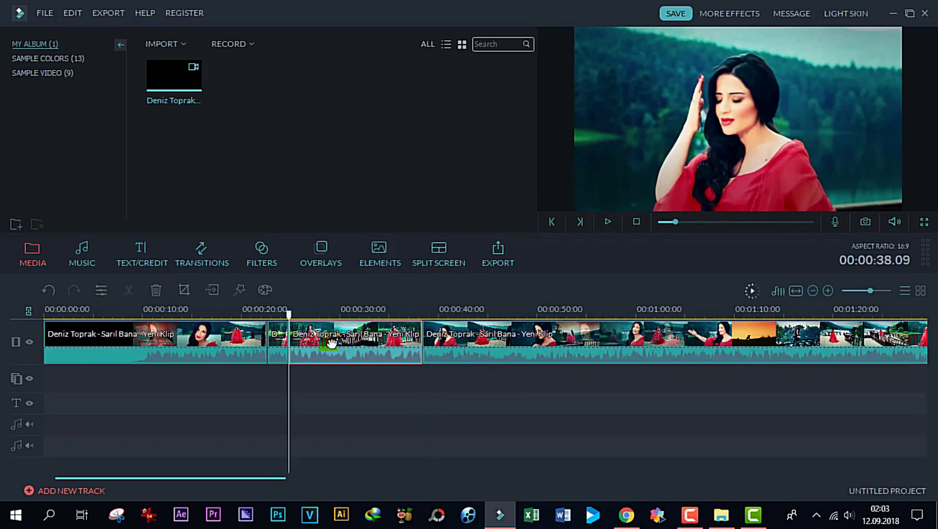
key(Delete)
click(255, 344)
key(Delete)
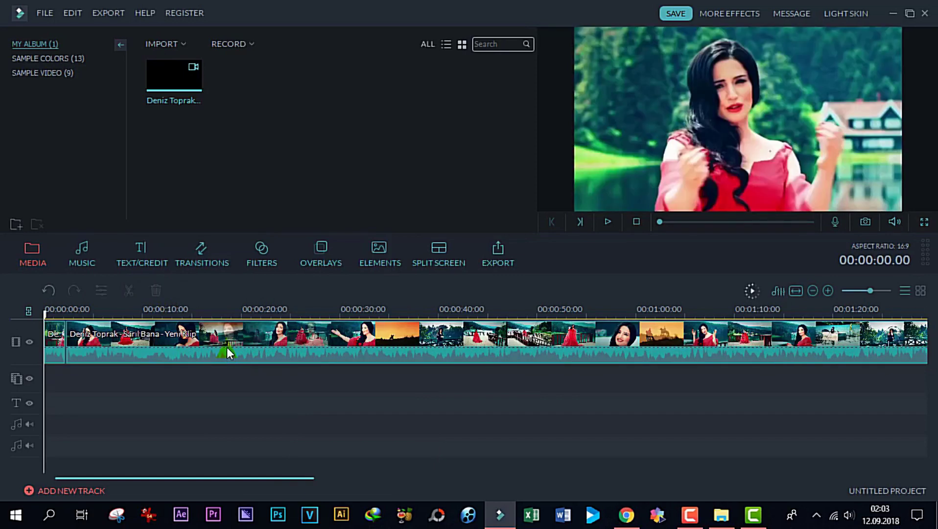
key(Delete)
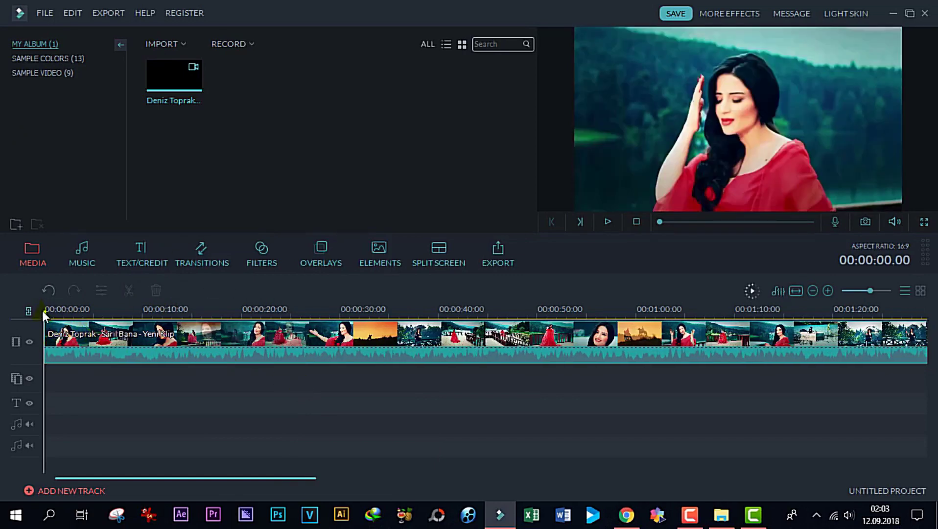
Split the remaining clip at 00:00:04.06 and delete the part after the cut
drag(49, 323, 87, 331)
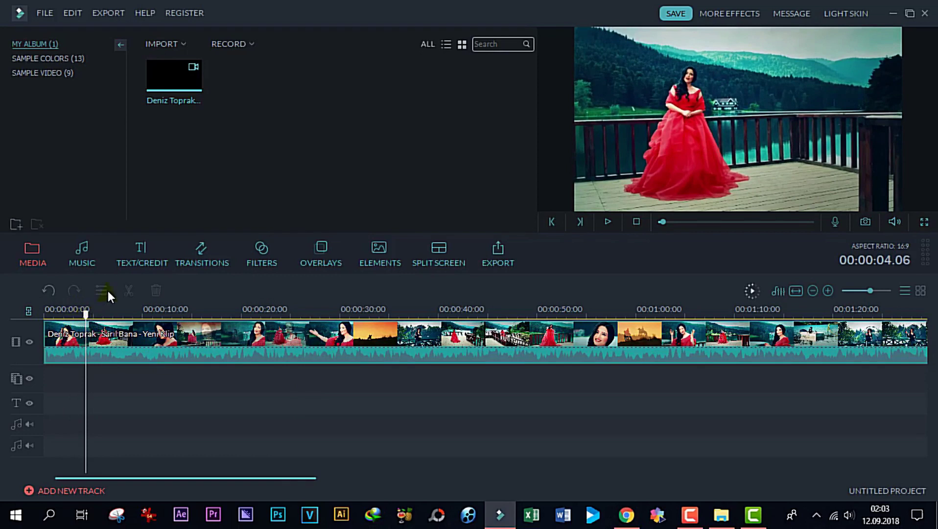
click(121, 344)
click(128, 290)
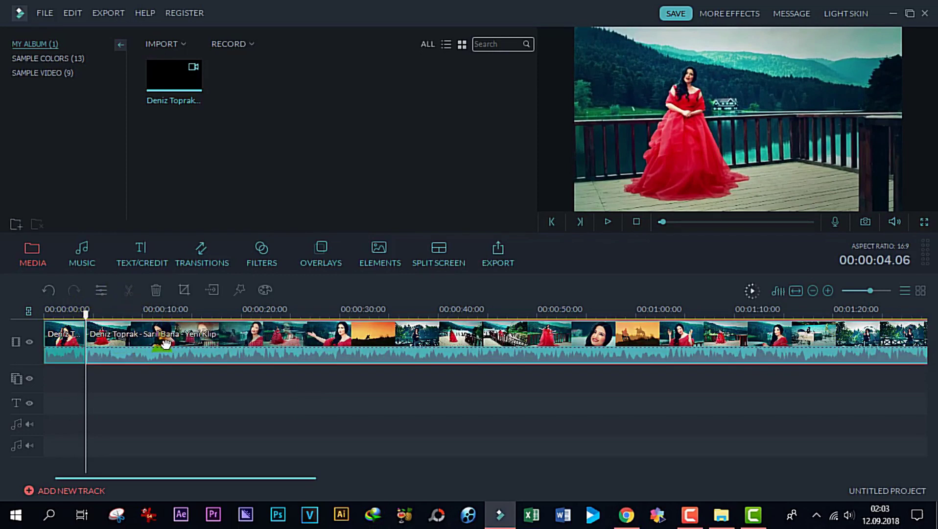
key(Delete)
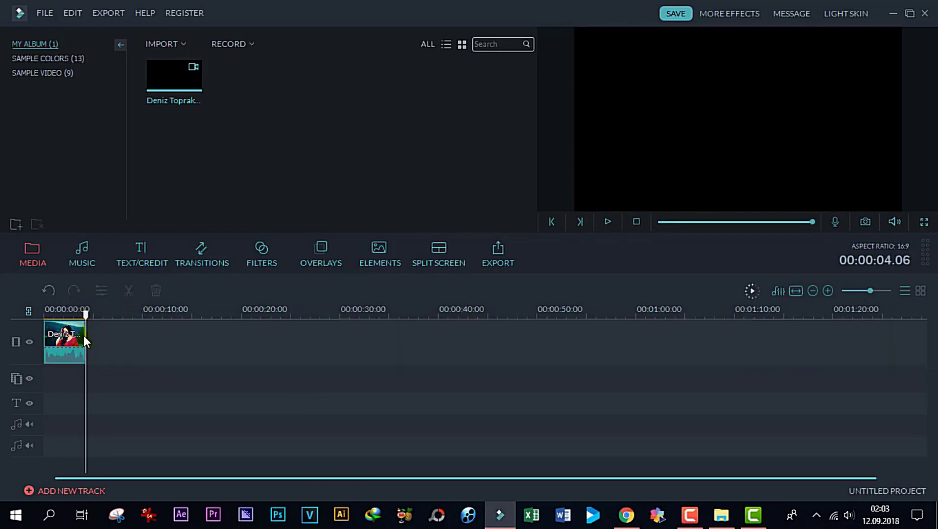
Insert a freeze frame at 00:00:00.15 and shorten it to end at about 00:00:00.22
click(795, 291)
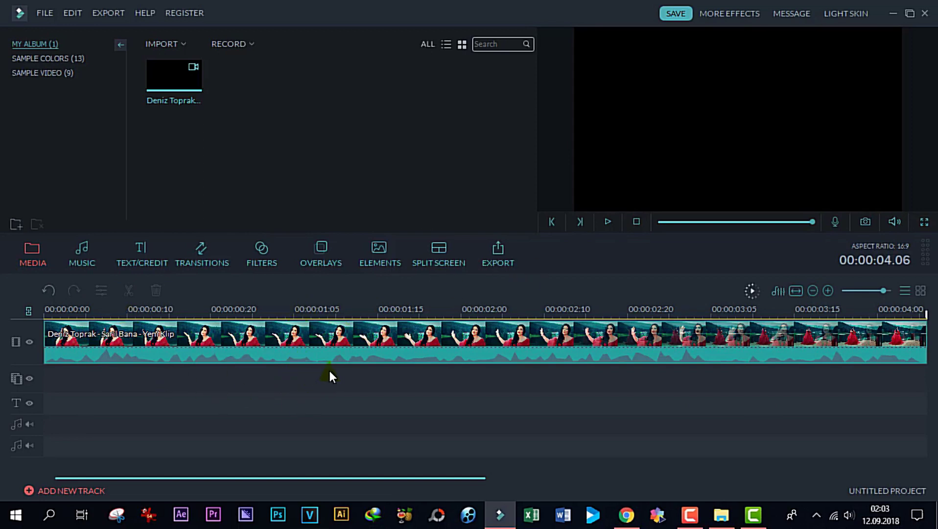
click(293, 352)
drag(49, 320, 172, 342)
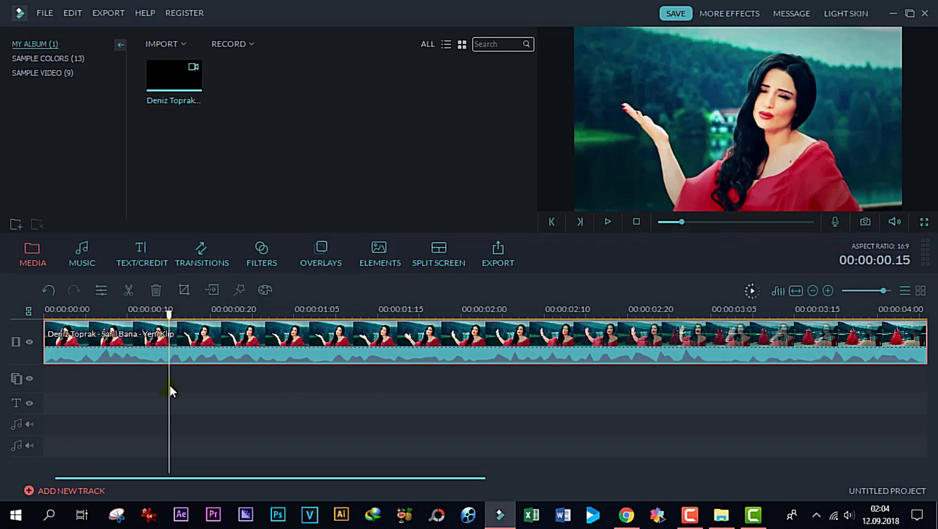
click(217, 289)
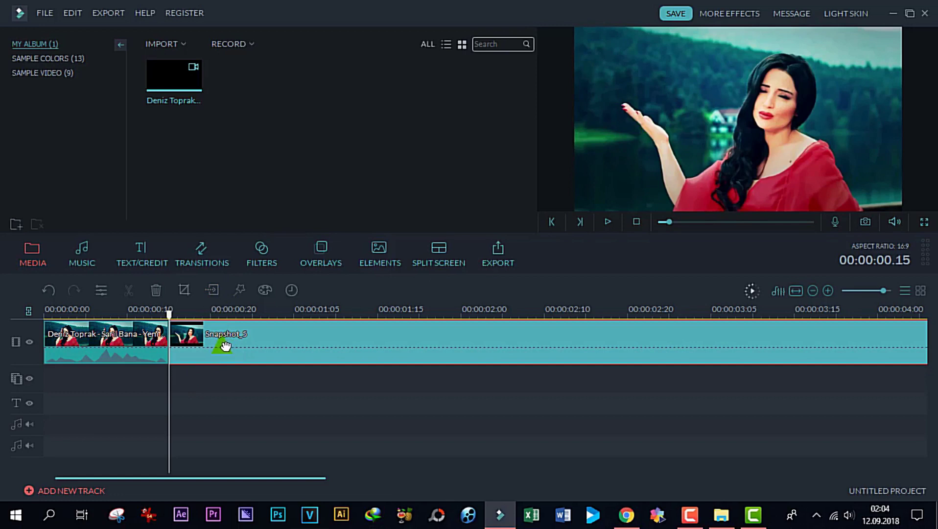
click(791, 293)
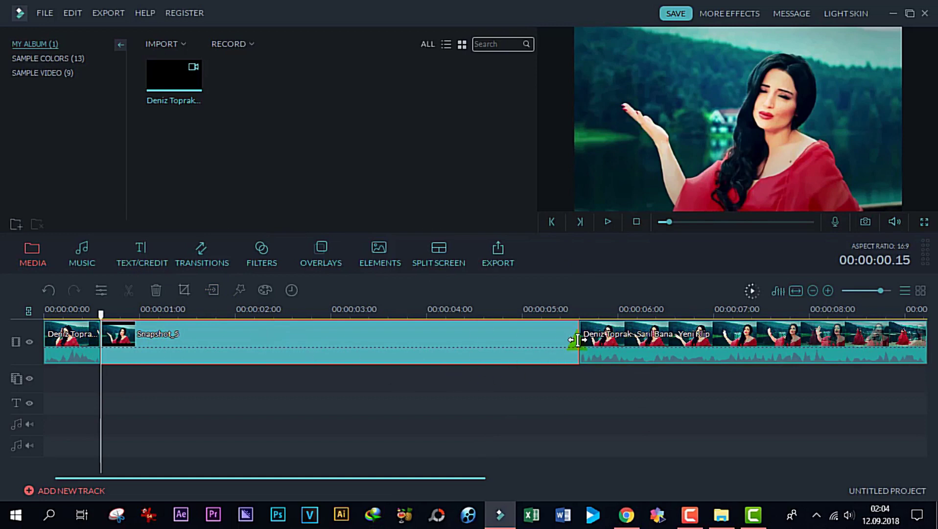
drag(578, 341, 113, 336)
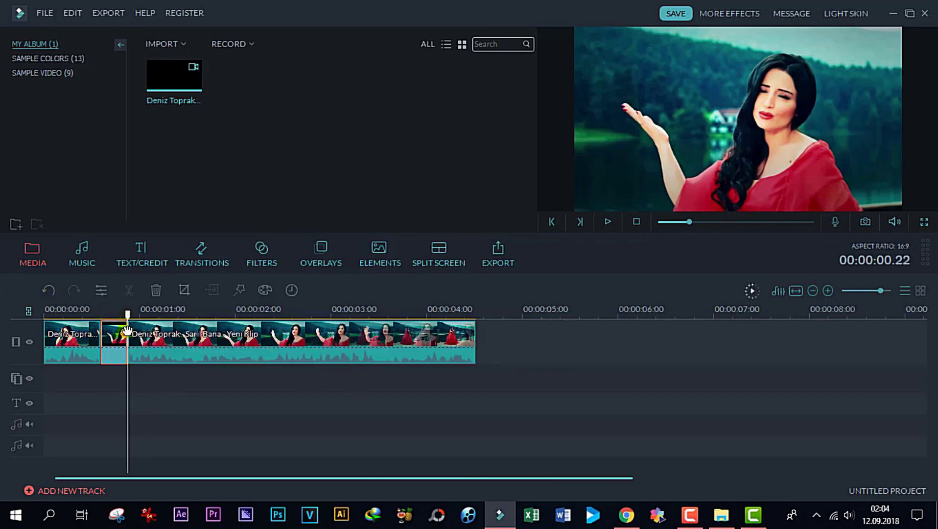
Play back the shortened freeze frame from just before it, pausing once it has passed
drag(127, 323, 85, 319)
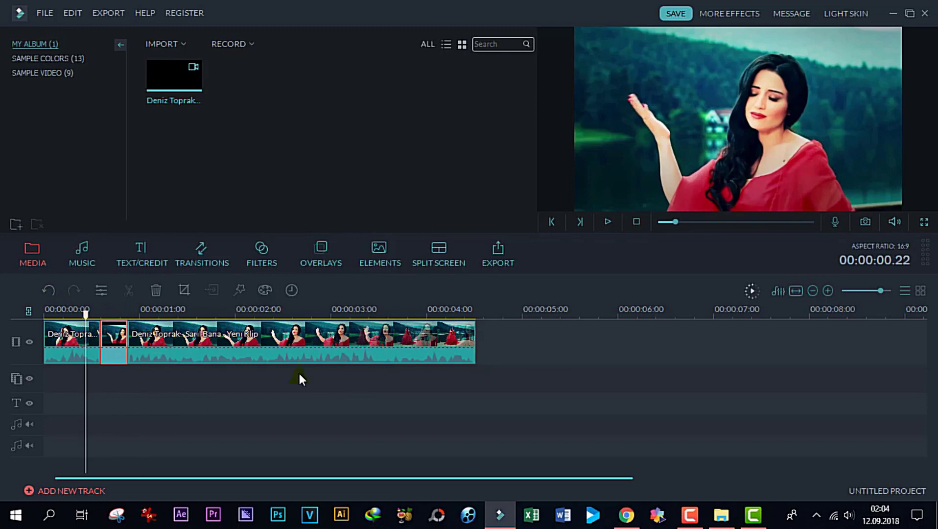
click(607, 223)
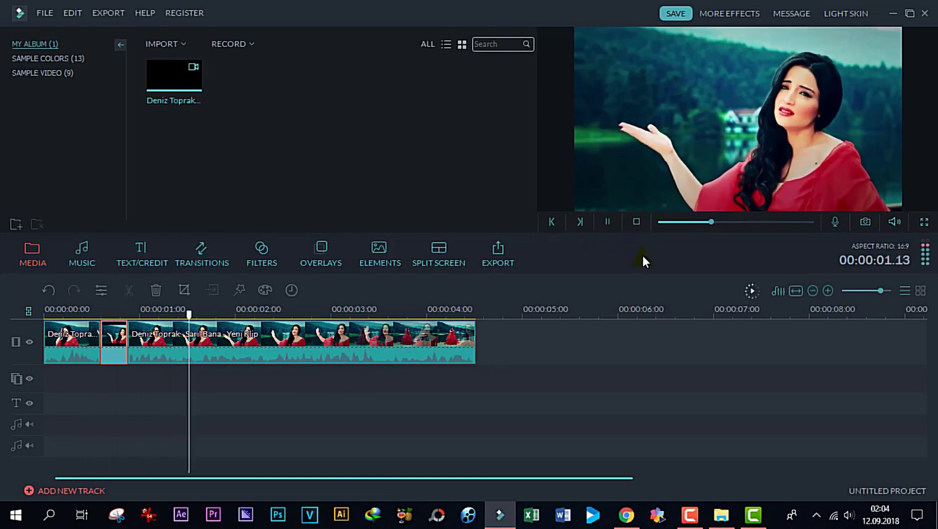
click(608, 221)
Lengthen the freeze-frame clip so it ends at about 00:00:01.23
click(197, 338)
drag(197, 338, 226, 352)
click(115, 349)
click(223, 314)
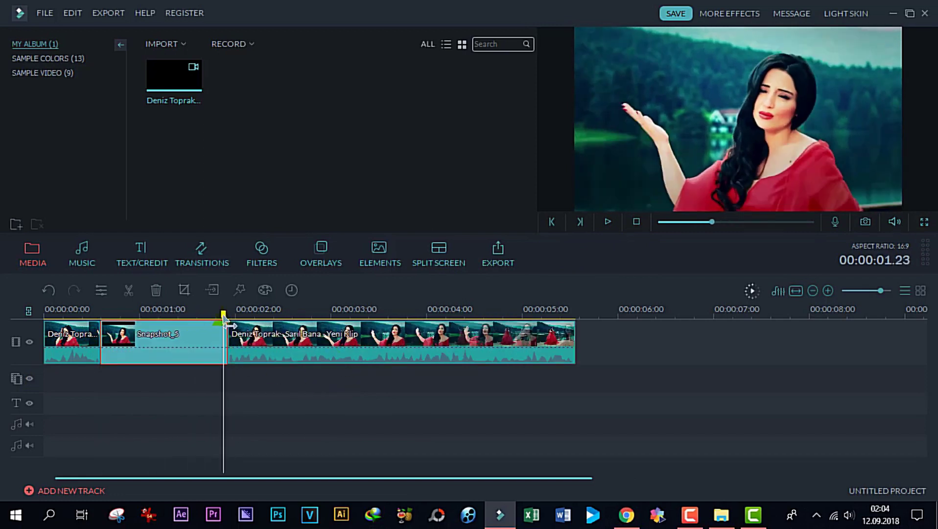
Play back the sequence from the start to 00:00:04.15, then delete the freeze-frame clip
drag(224, 314, 79, 314)
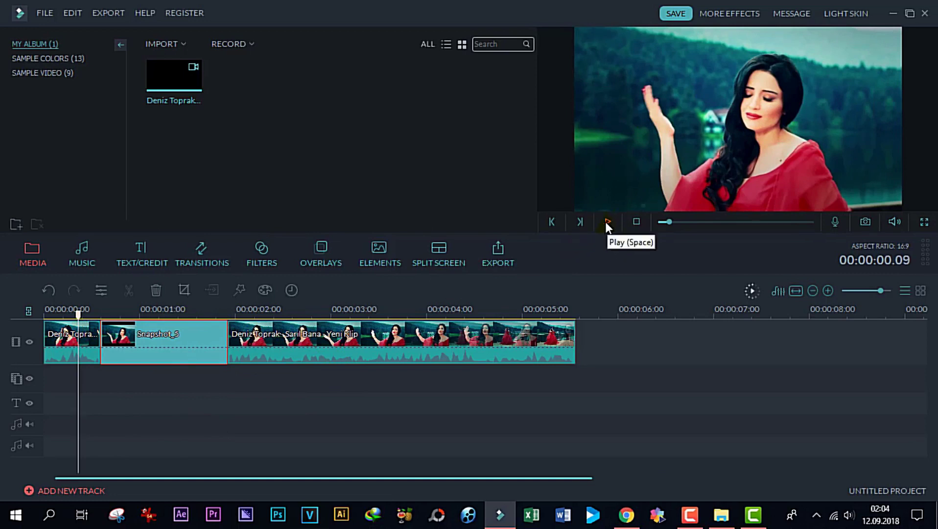
drag(79, 317, 44, 319)
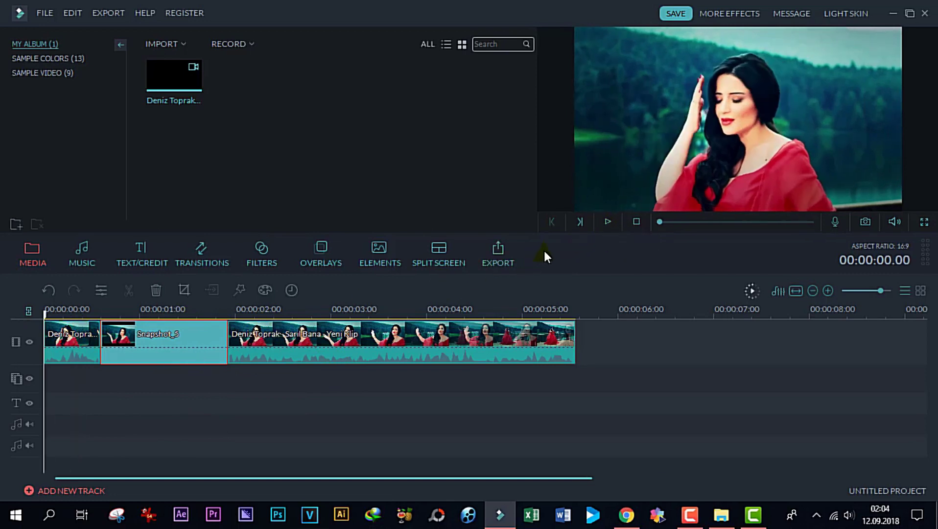
click(607, 221)
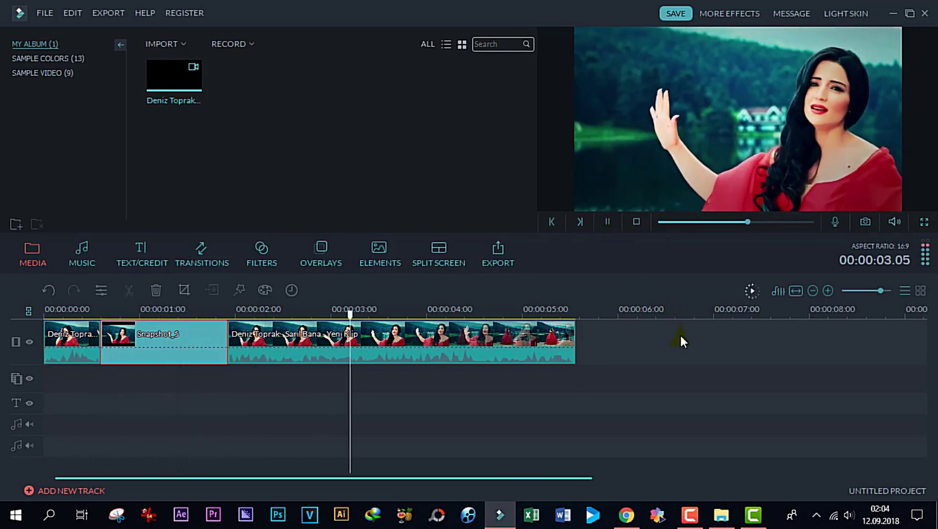
click(607, 221)
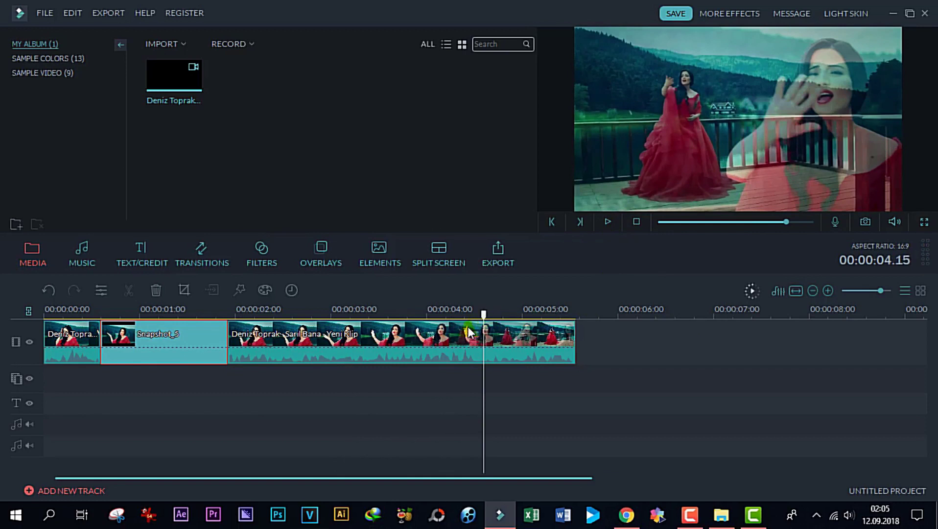
drag(484, 317, 300, 345)
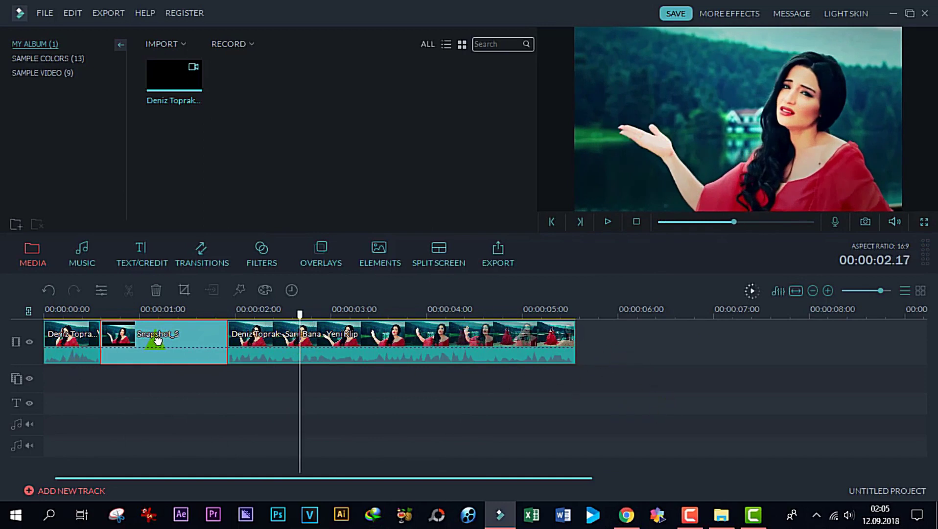
key(Delete)
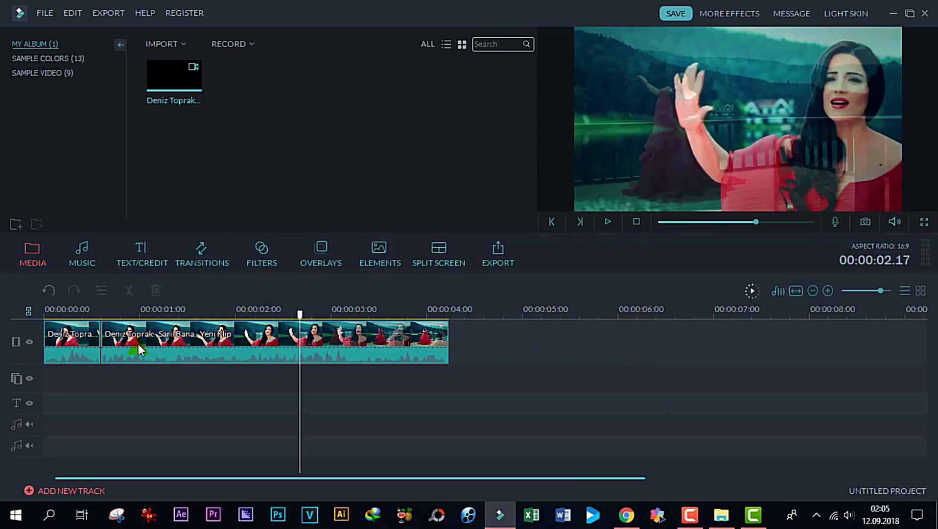
In the first clip's Advanced Color Tuning at 00:00:00.04, set the white balance temperature to -4 and tint to 49
drag(299, 314, 59, 314)
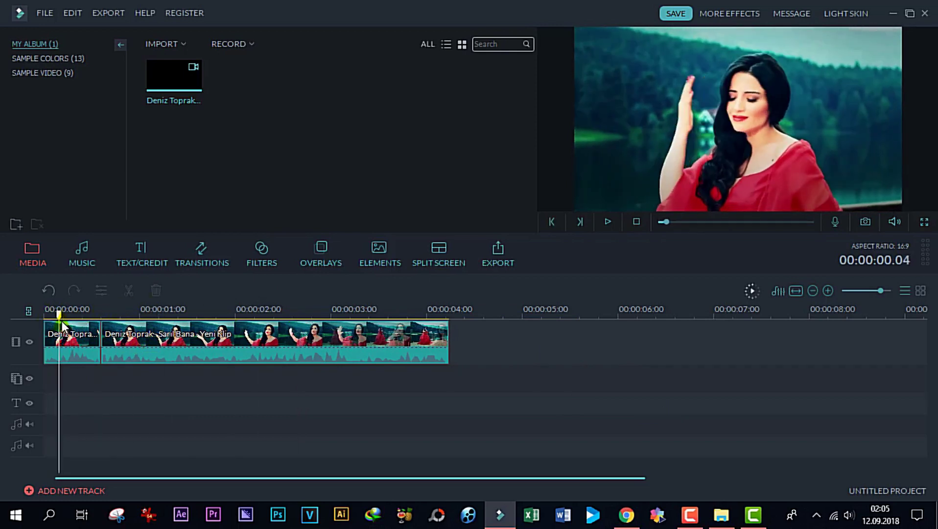
click(68, 340)
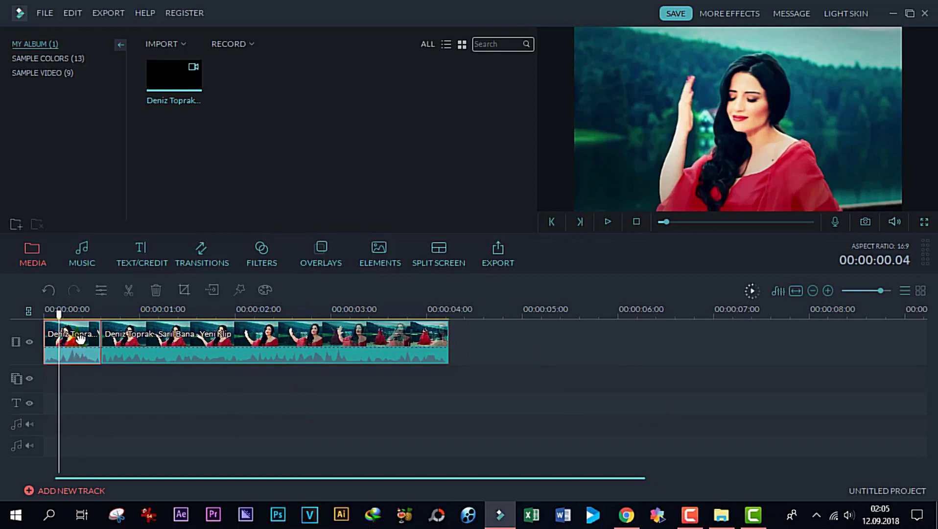
click(265, 290)
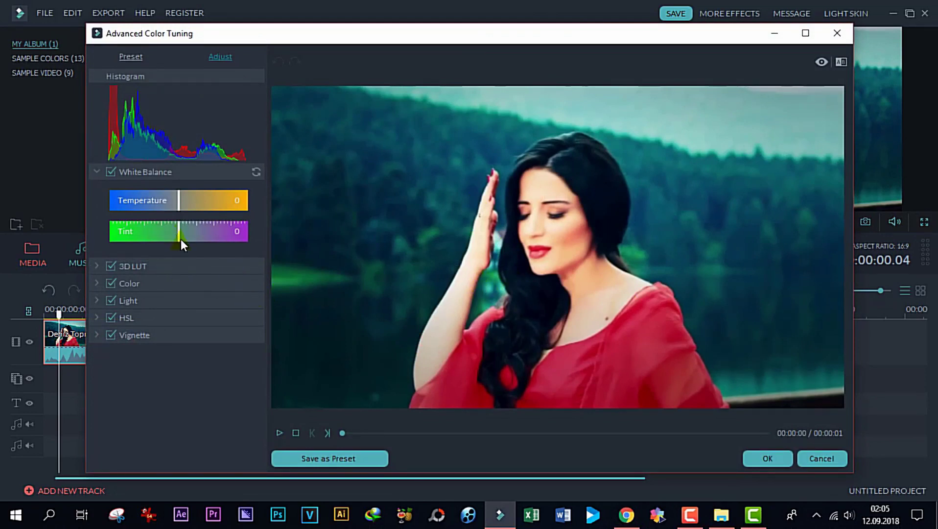
drag(179, 236, 153, 235)
drag(183, 200, 220, 217)
drag(178, 221, 214, 246)
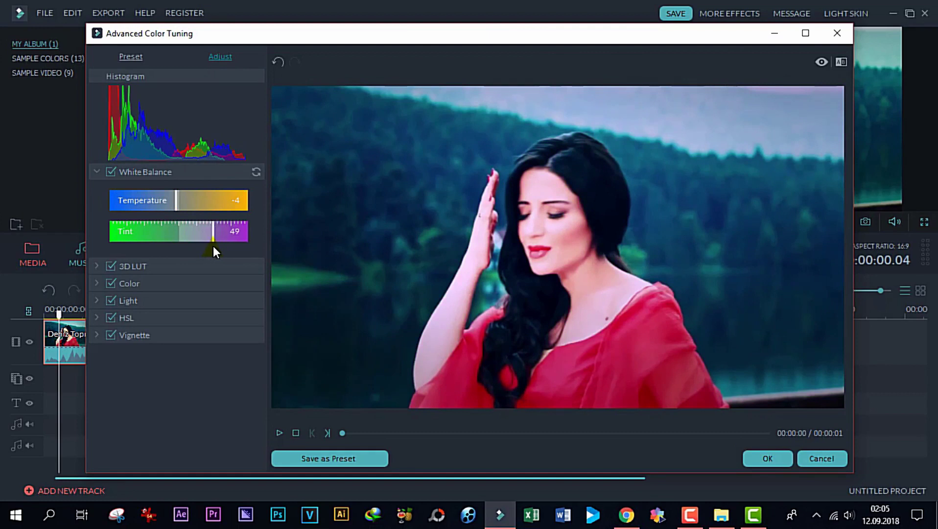
Try the Cool Film, Warm Film and Dark Film 3D LUTs on the clip and set the LUT back to None
click(97, 265)
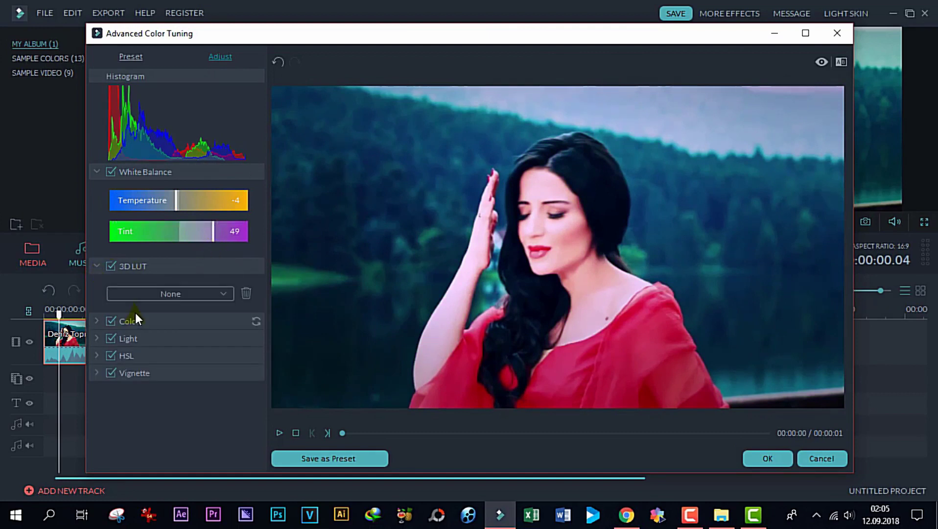
click(227, 295)
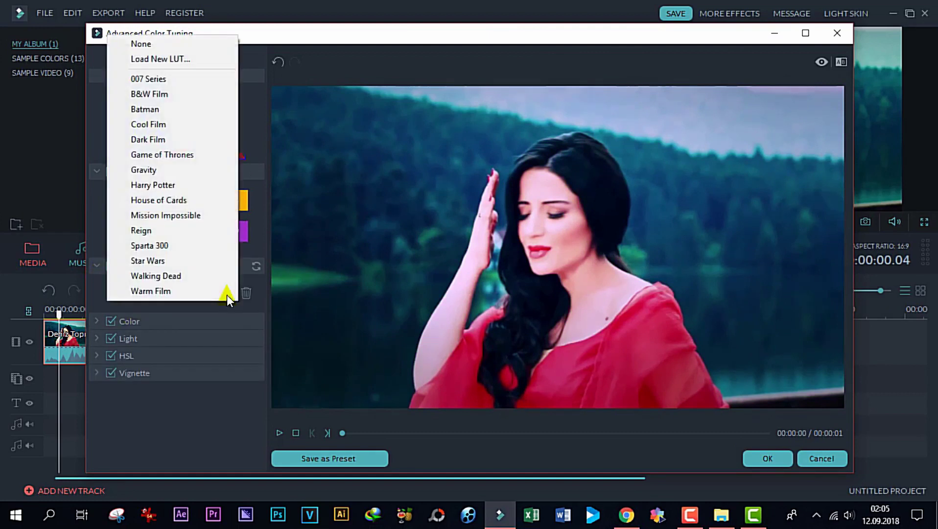
click(150, 126)
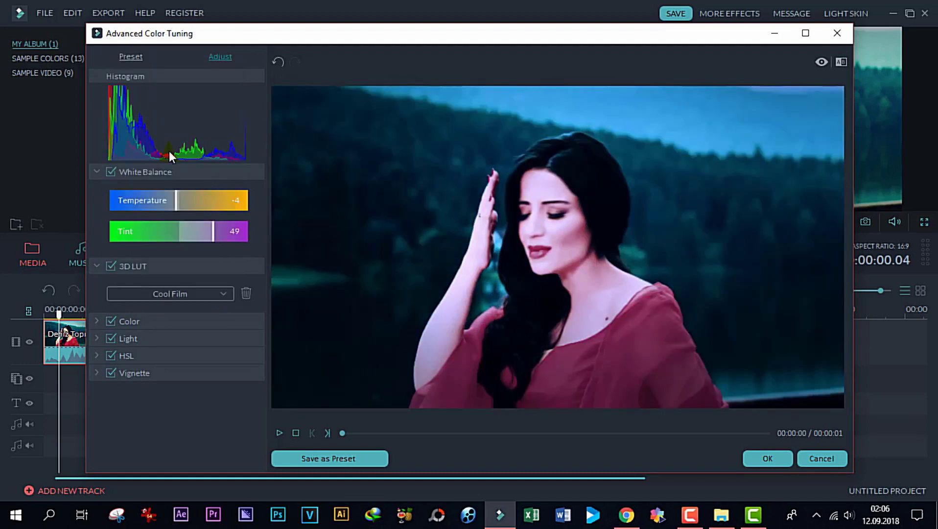
click(225, 293)
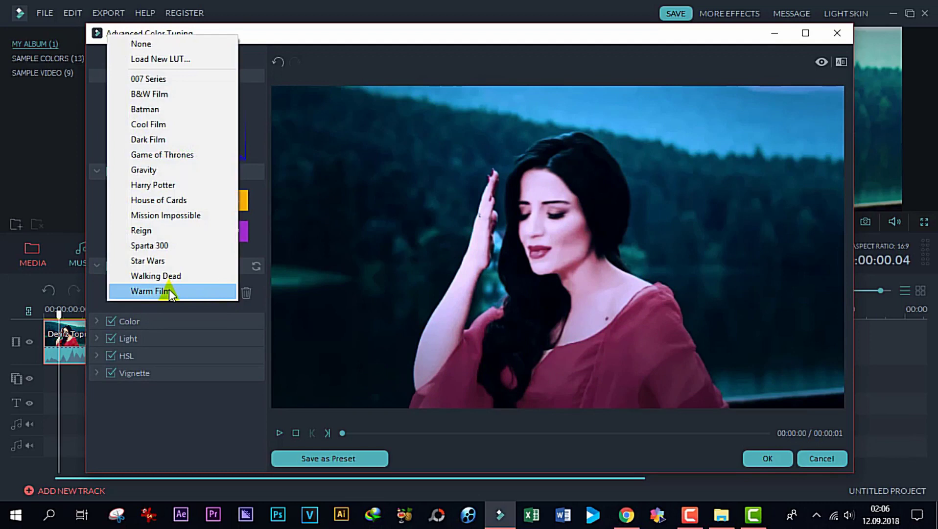
click(168, 291)
click(219, 293)
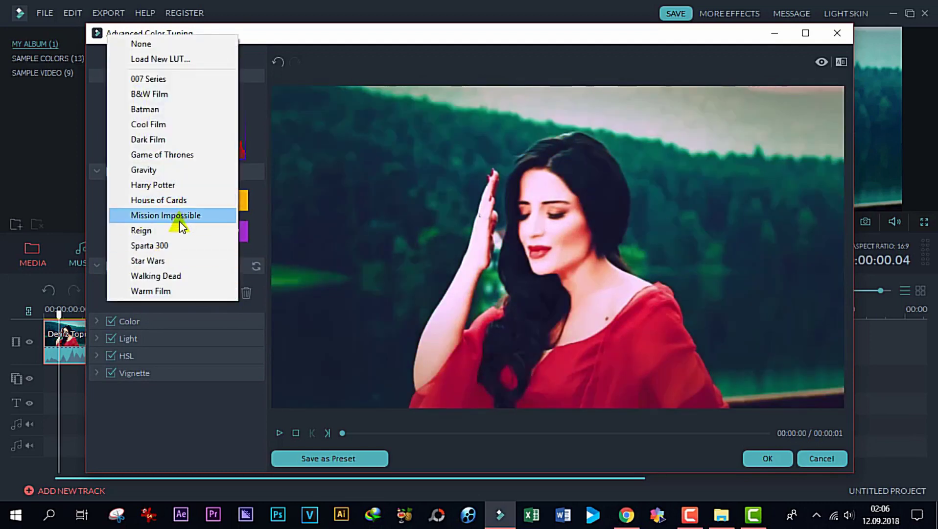
click(161, 142)
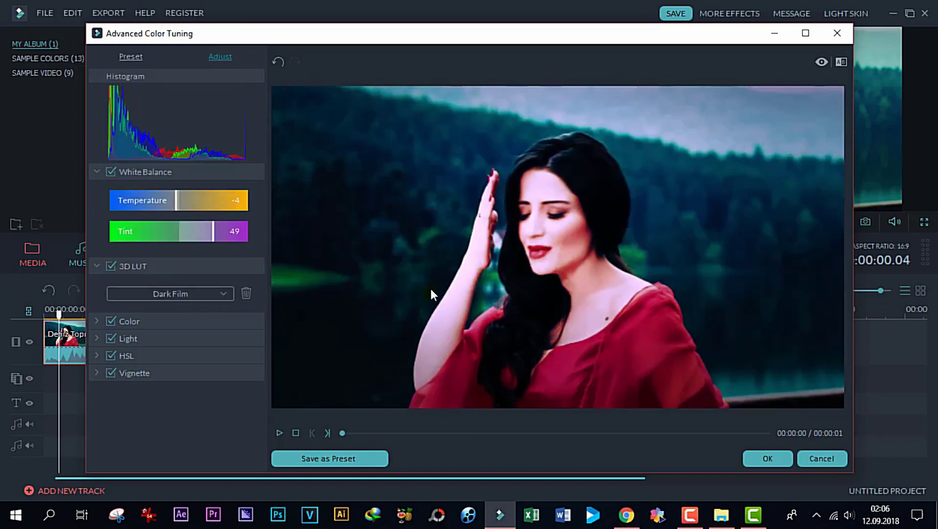
click(97, 321)
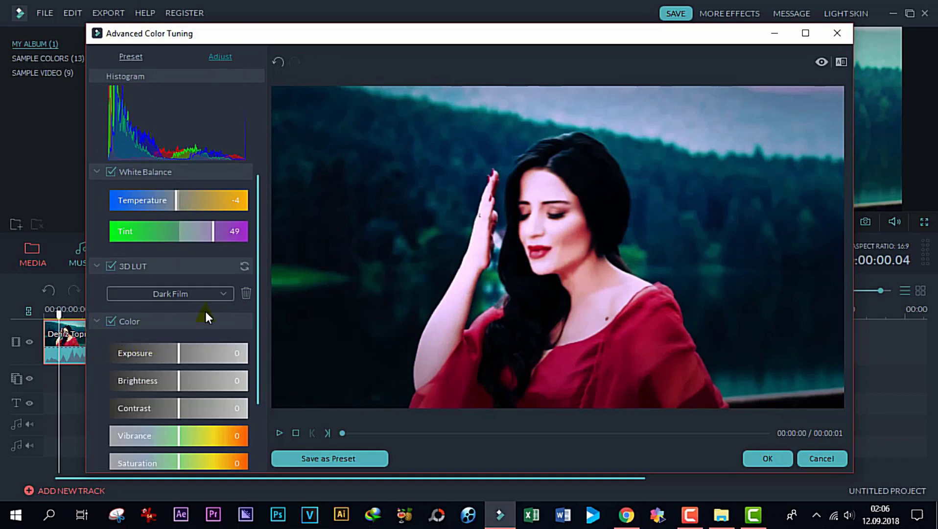
click(225, 292)
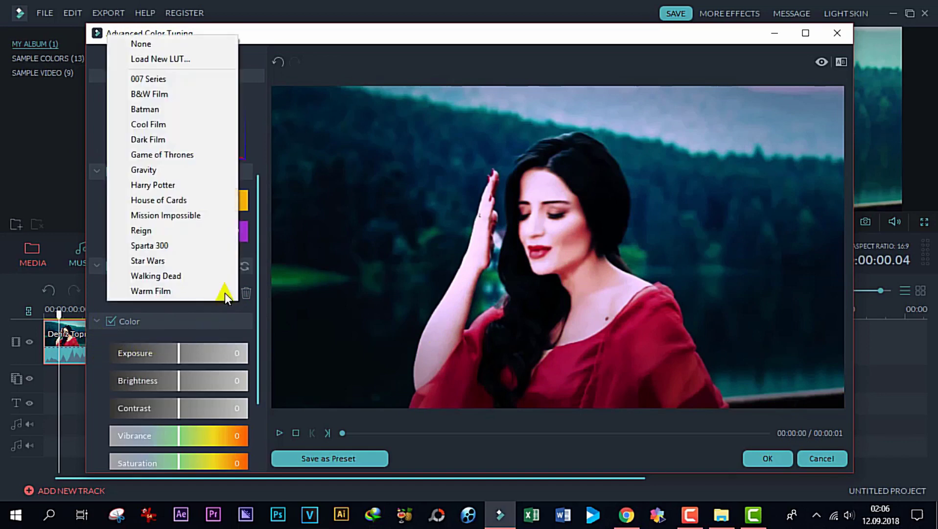
click(141, 43)
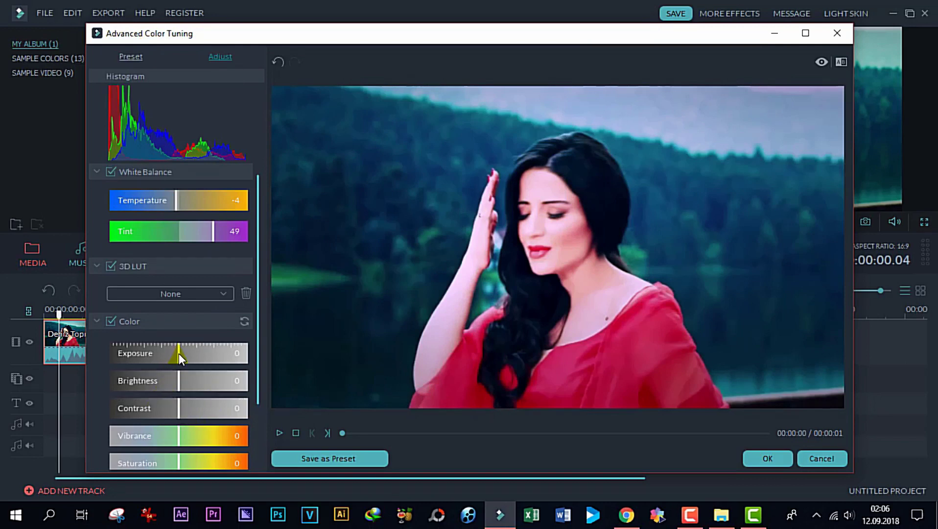
In the Color settings, set exposure to -2, contrast to 52 and vibrance to -1
mouse_move(180, 353)
mouse_down()
mouse_move(230, 356)
mouse_move(177, 358)
mouse_up()
drag(183, 391, 180, 451)
drag(257, 312, 258, 371)
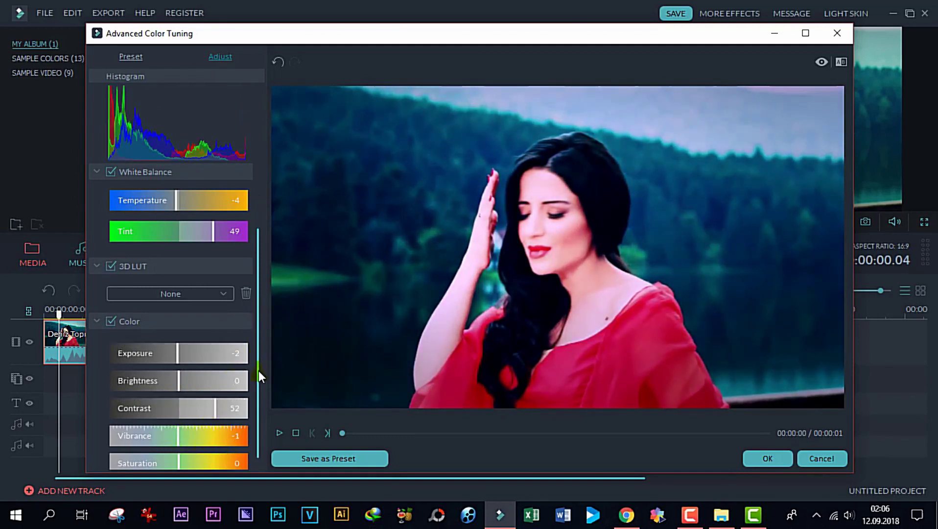
click(99, 248)
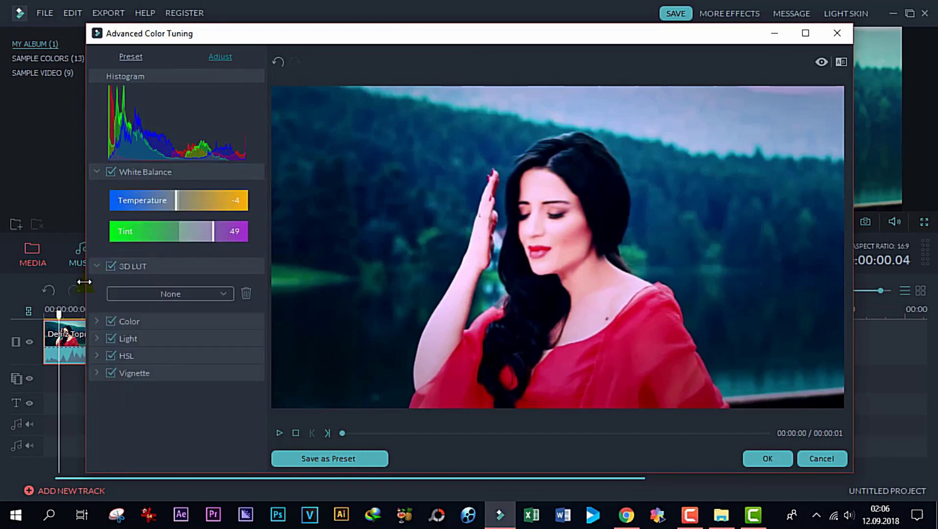
Adjust the Light sliders, from Highlights through Blacks, to darken the picture slightly
click(96, 338)
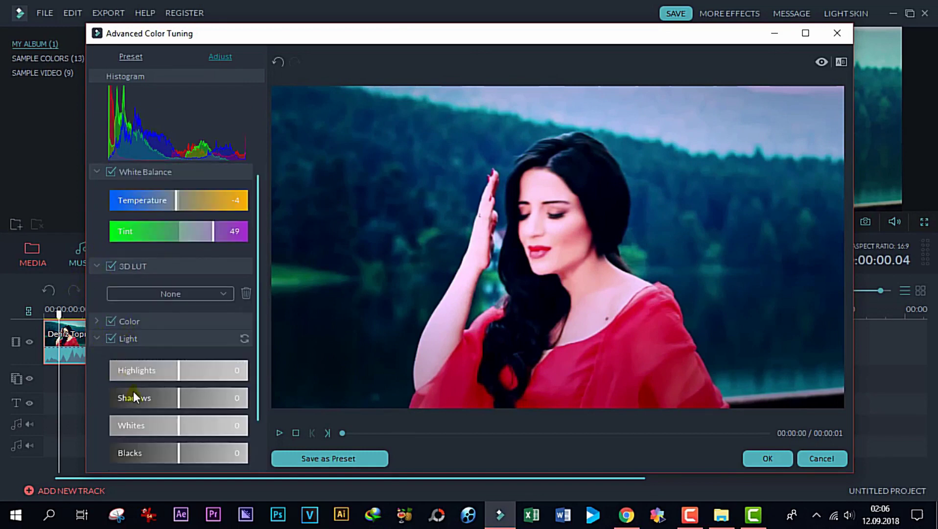
drag(177, 367, 171, 426)
mouse_move(179, 459)
mouse_down()
mouse_move(236, 461)
mouse_move(182, 460)
mouse_up()
click(99, 340)
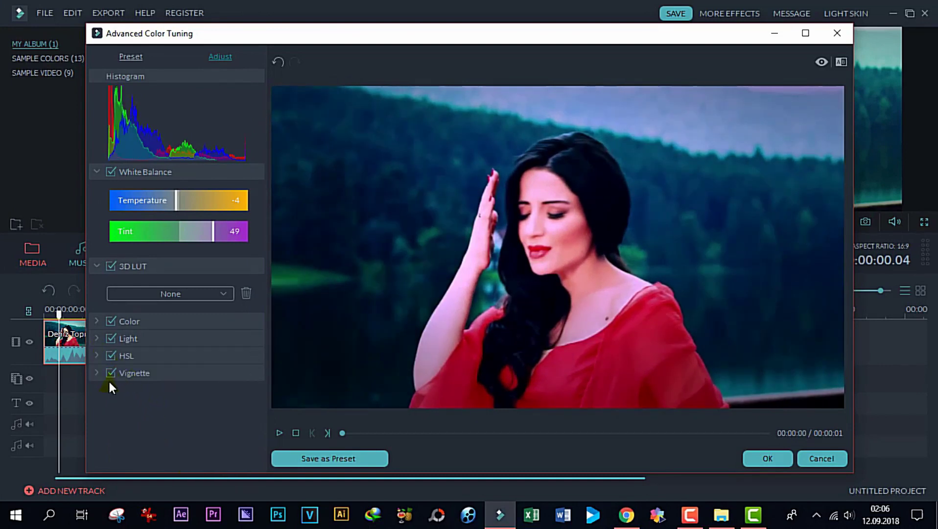
In the HSL settings for red, set the hue to -59 and the saturation to 30
click(99, 356)
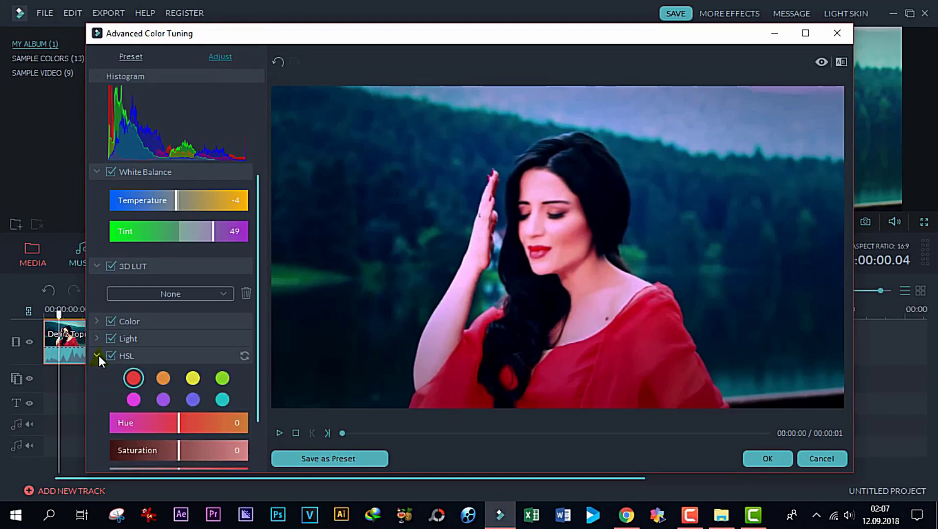
drag(181, 422, 137, 426)
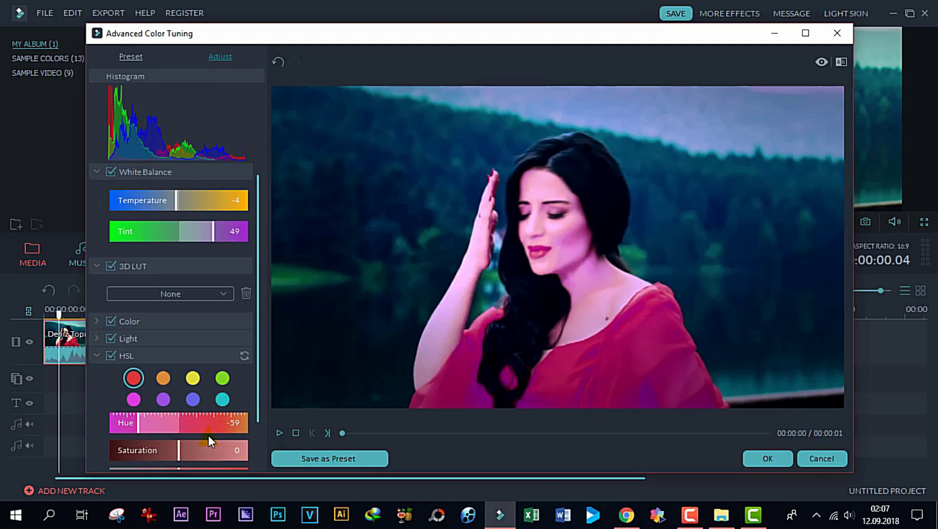
click(175, 451)
drag(174, 451, 196, 446)
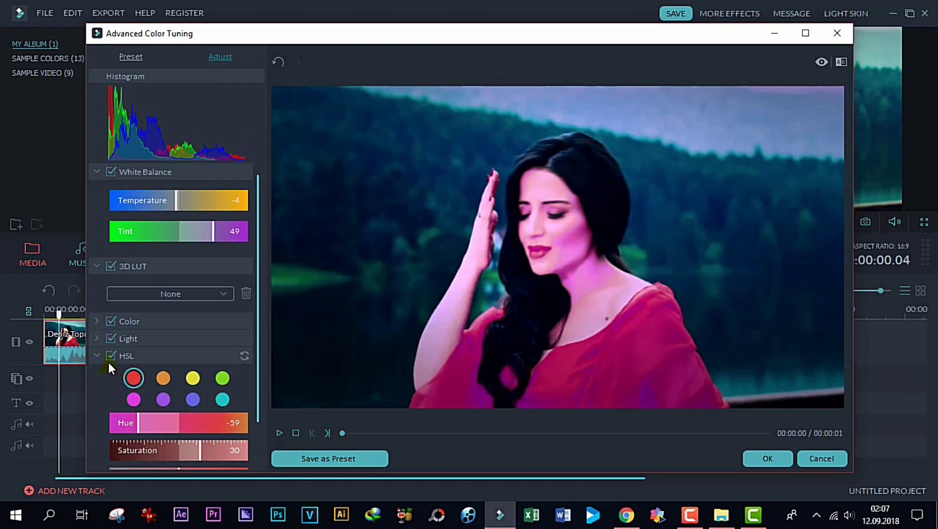
click(96, 355)
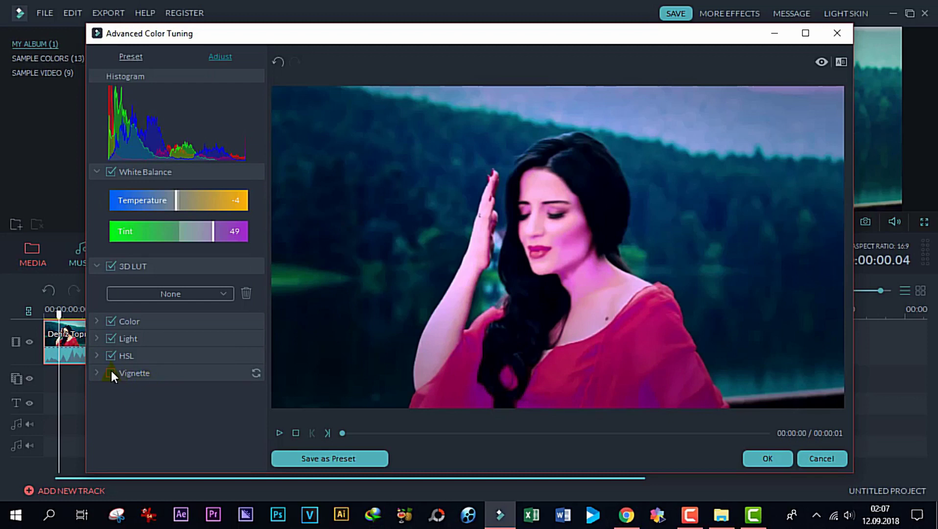
Add a vignette with amount -45 and size 70, and apply the color tuning to the clip
click(97, 373)
drag(219, 406, 76, 405)
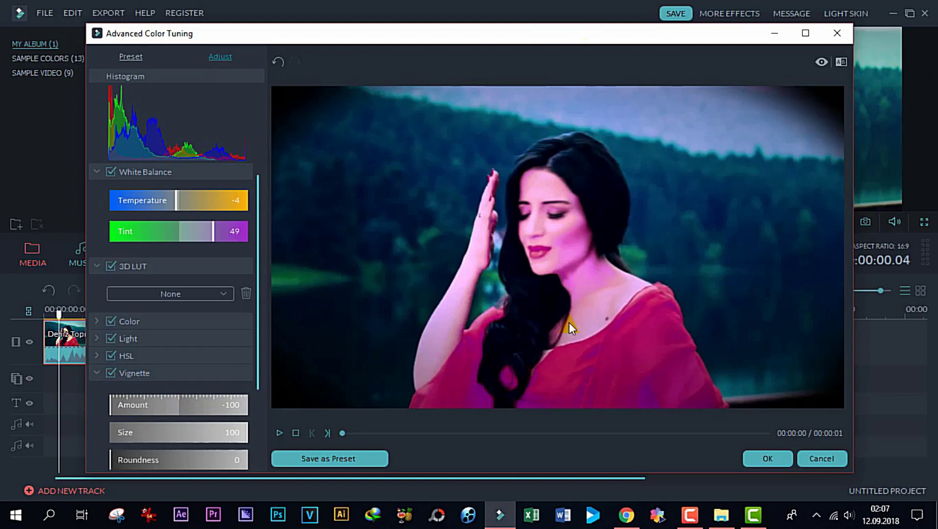
drag(112, 407, 171, 411)
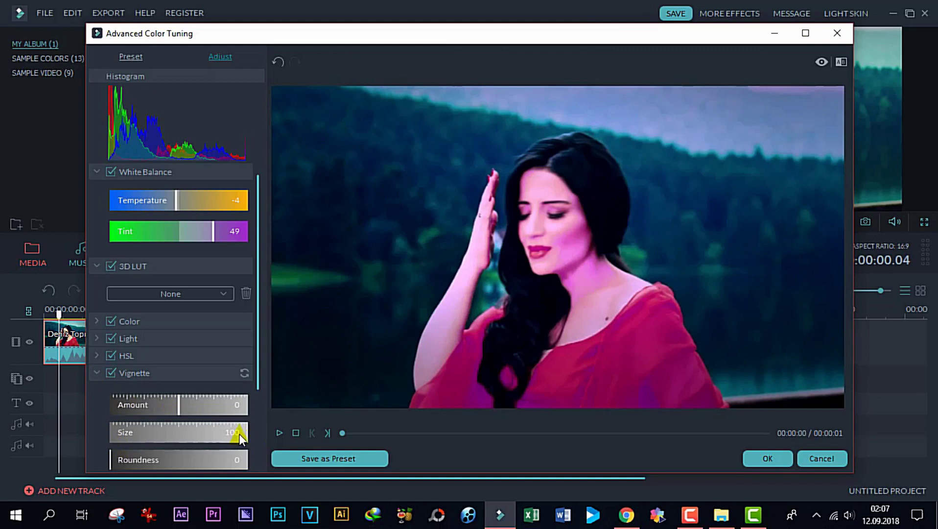
drag(246, 434, 209, 435)
drag(178, 409, 224, 440)
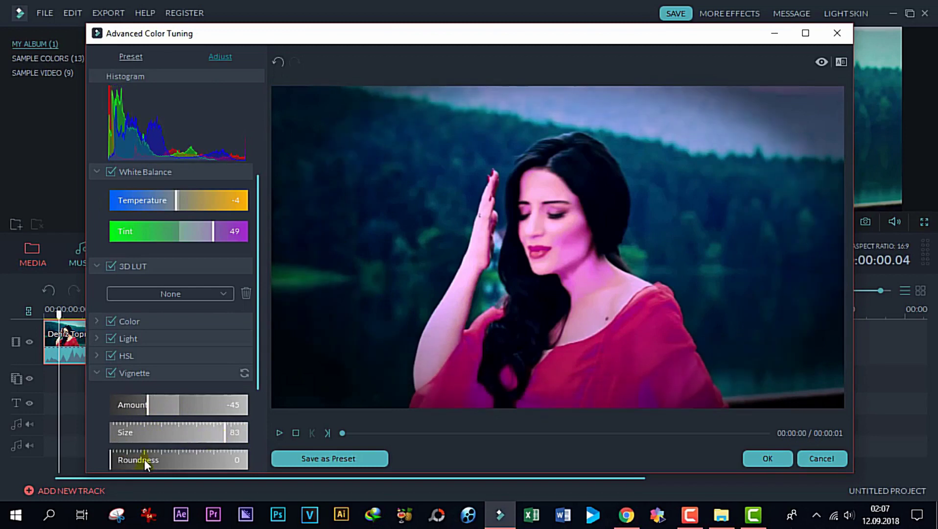
drag(223, 442, 206, 442)
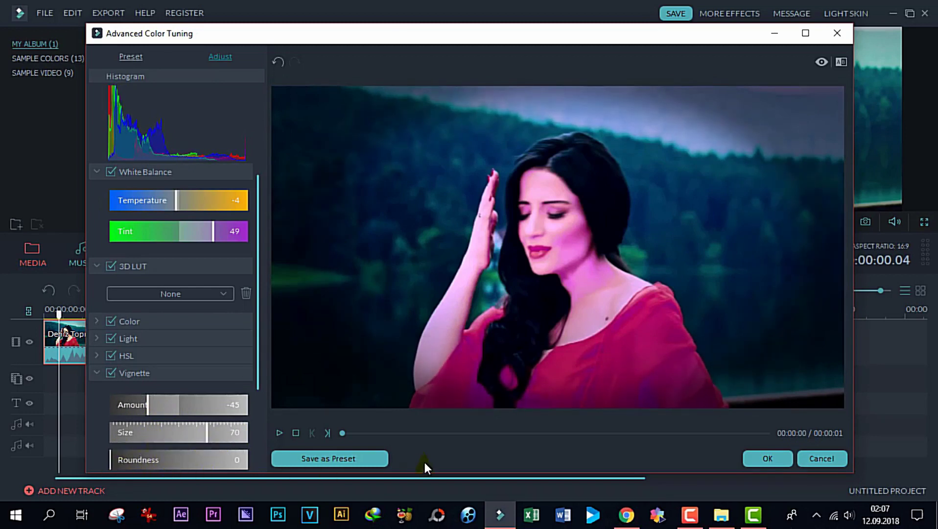
click(765, 461)
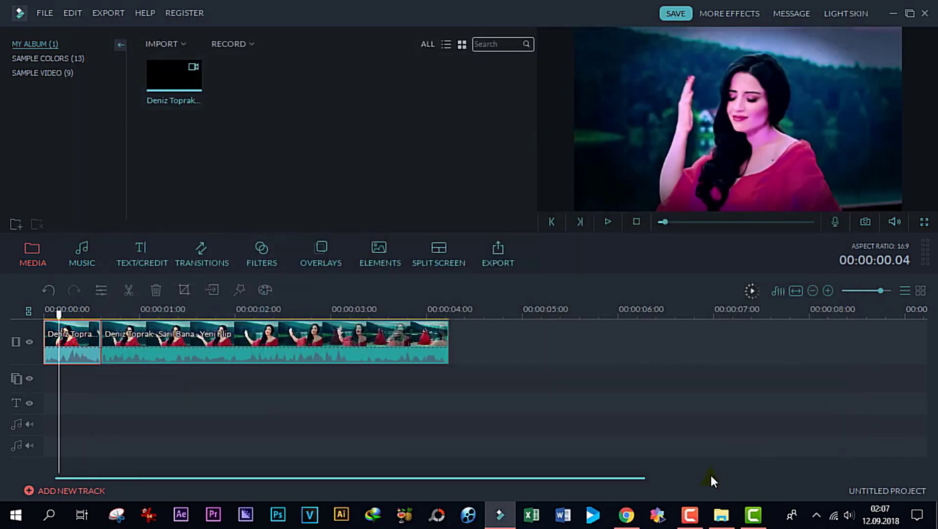
Play back the color-tuned first clip from the start of the timeline and delete the second clip
drag(58, 313, 44, 313)
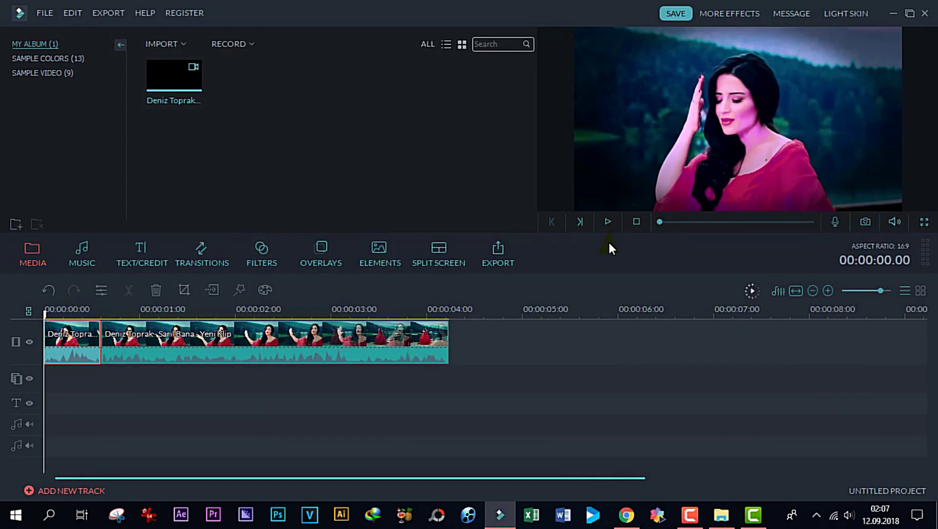
click(609, 224)
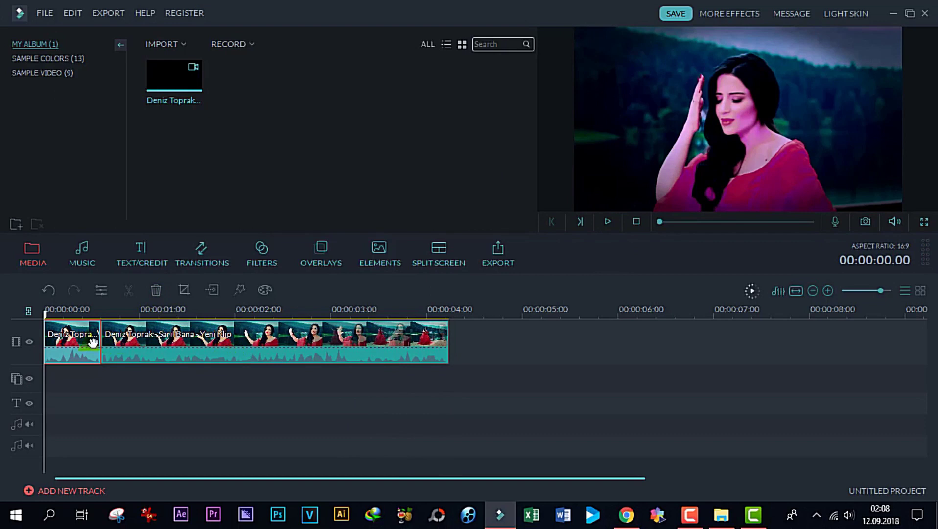
click(199, 349)
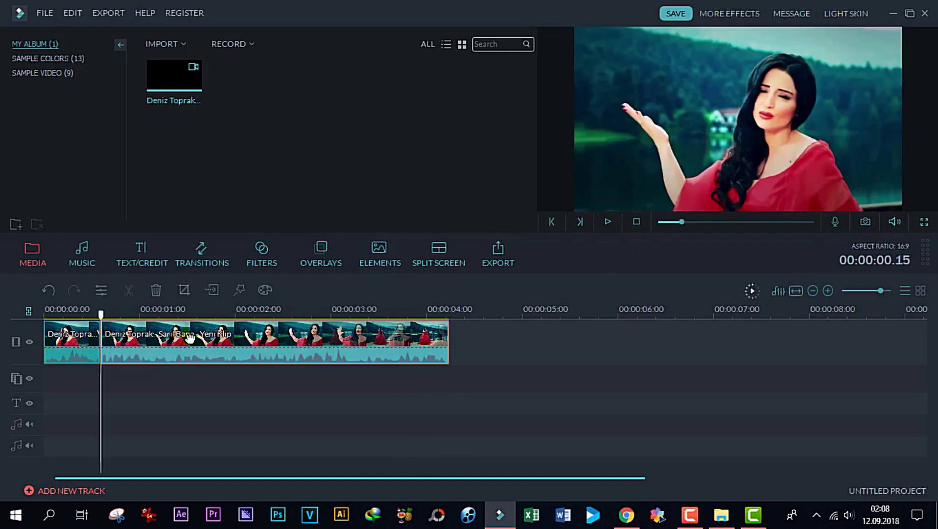
click(158, 289)
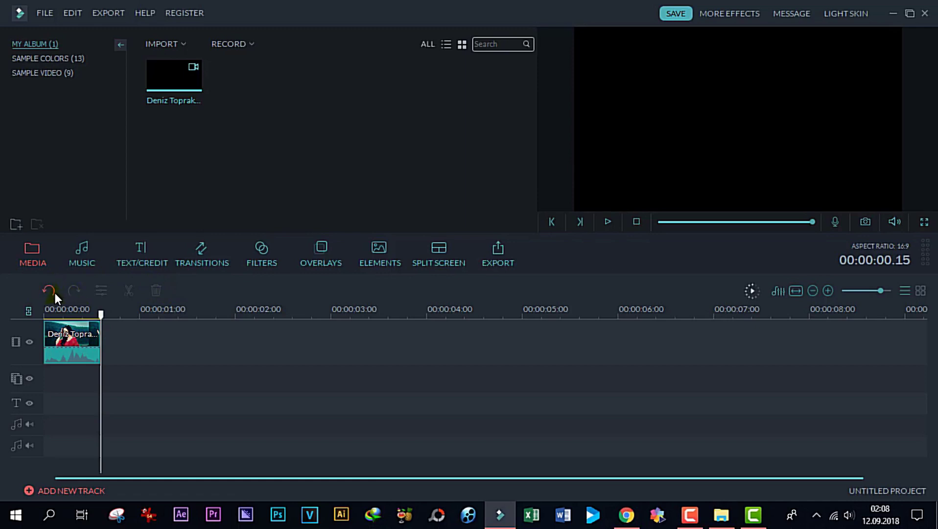
In the remaining clip's video settings, rotate it 180 degrees and try out the horizontal and vertical flips
click(81, 331)
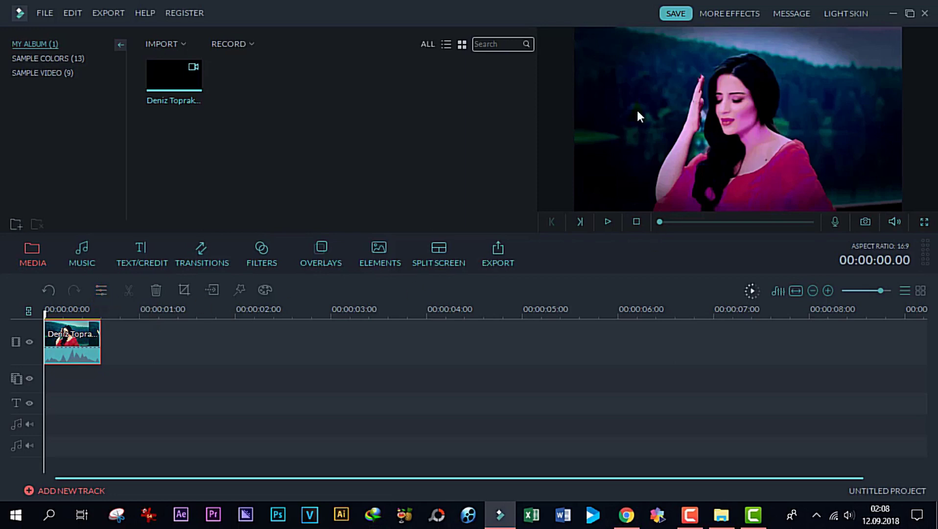
click(100, 290)
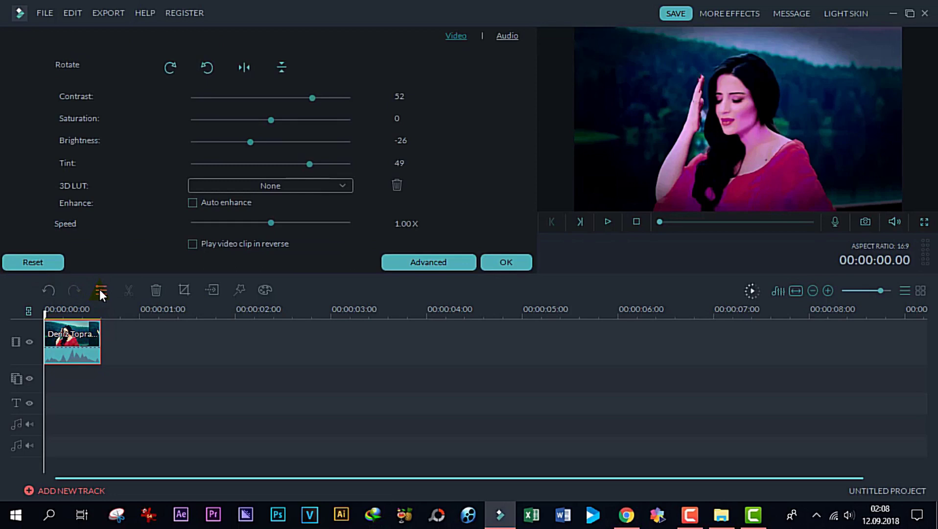
click(168, 68)
click(168, 68)
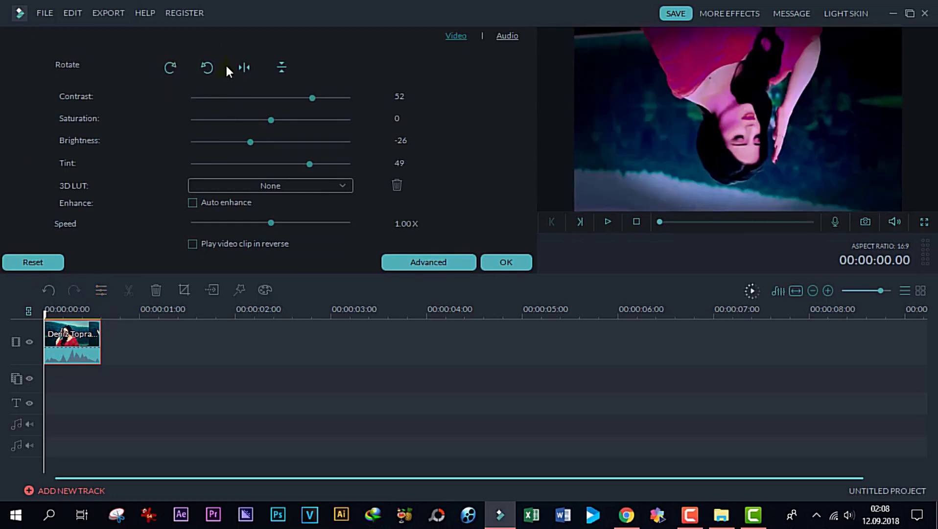
click(246, 68)
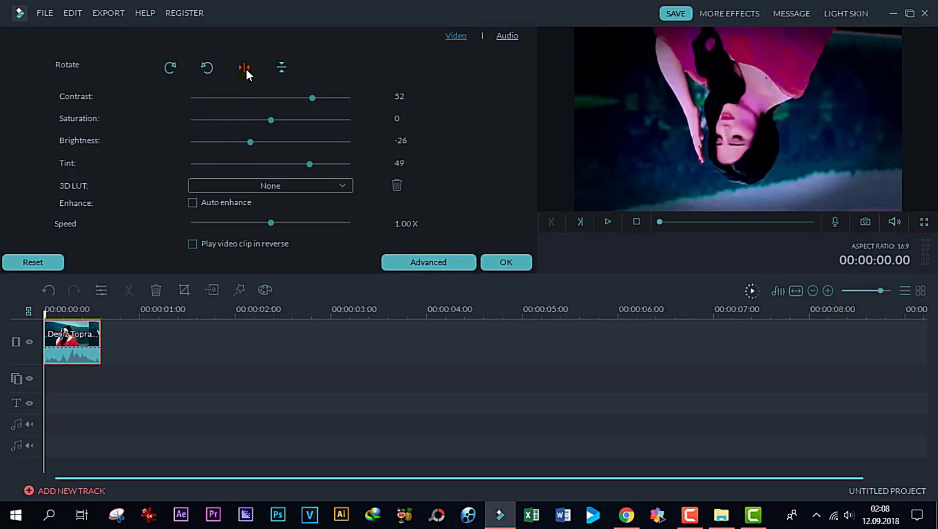
click(285, 68)
click(287, 72)
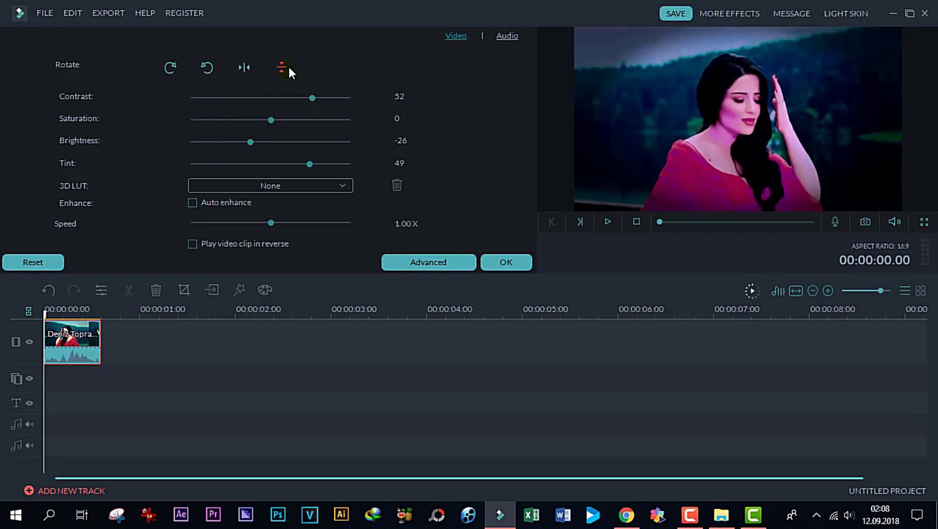
click(282, 67)
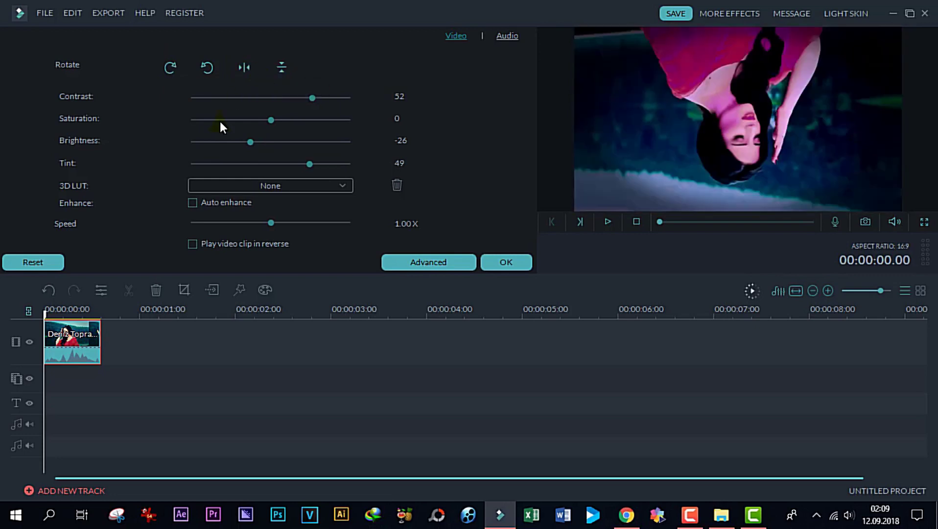
Set the clip's contrast to 41, saturation to -100 and brightness to 23, and flip it vertically so it stands upright
drag(315, 95, 175, 118)
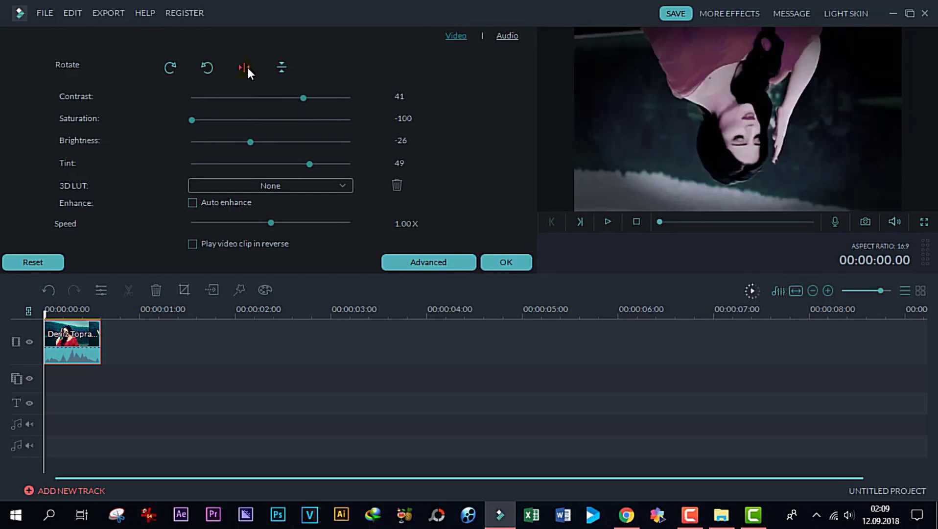
click(280, 67)
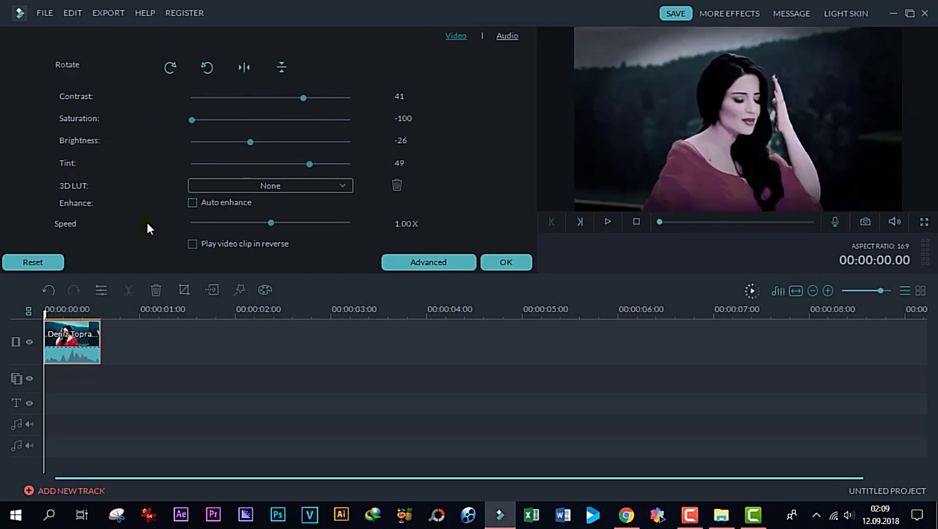
drag(251, 143, 285, 159)
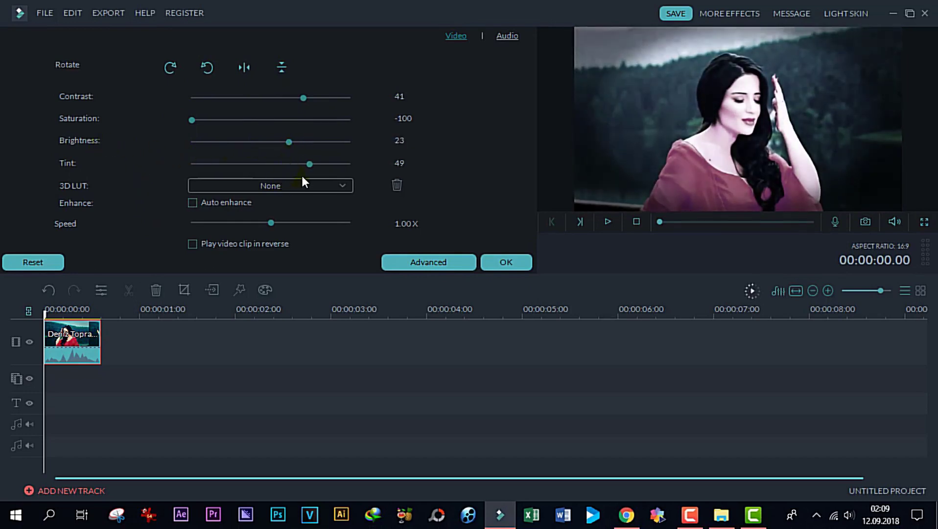
Apply the Cool Film 3D LUT to the clip and slow its speed to 0.50X
click(342, 186)
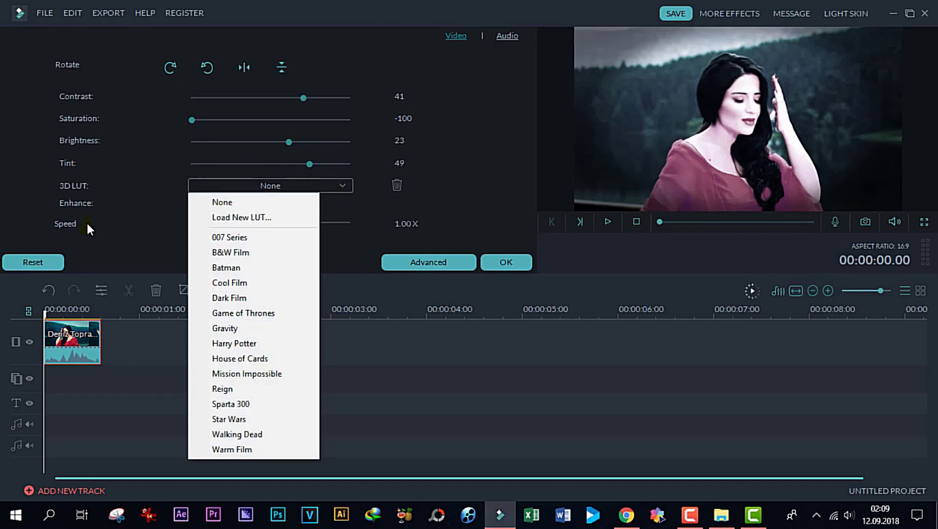
click(234, 284)
mouse_move(270, 223)
mouse_down()
mouse_move(164, 225)
mouse_move(256, 226)
mouse_up()
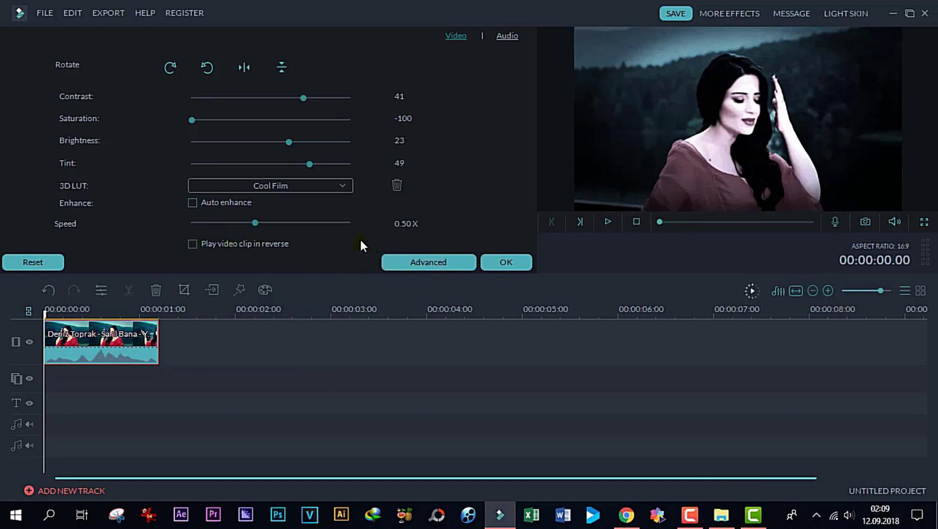
Try reverse playback on the clip, switching it on and off again
click(193, 243)
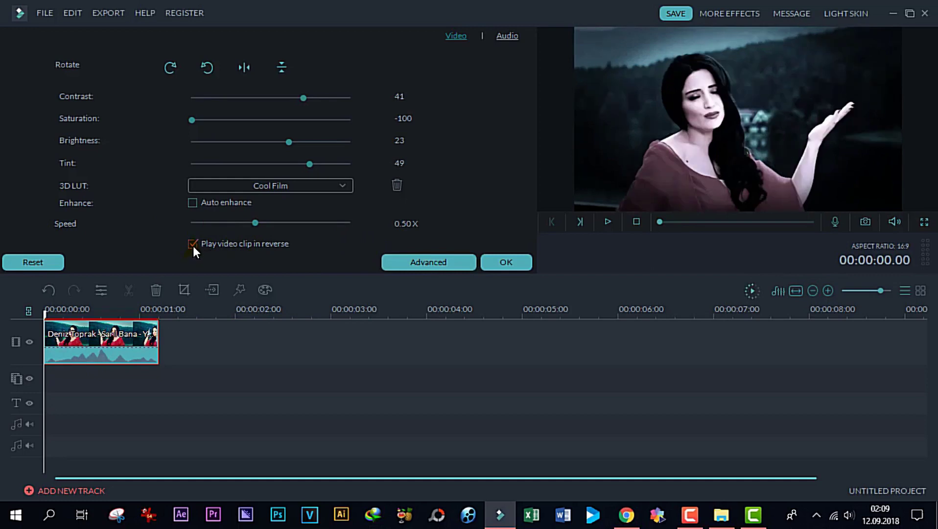
click(193, 244)
click(193, 244)
click(193, 244)
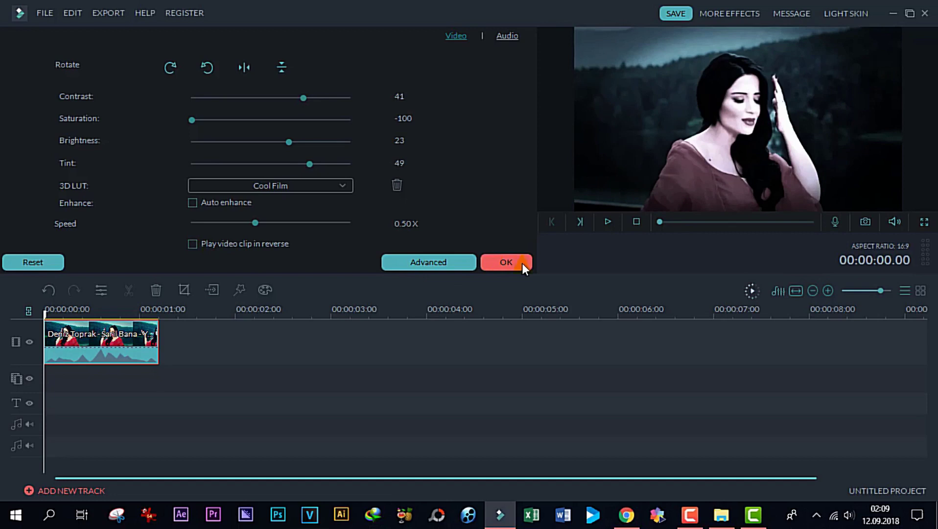